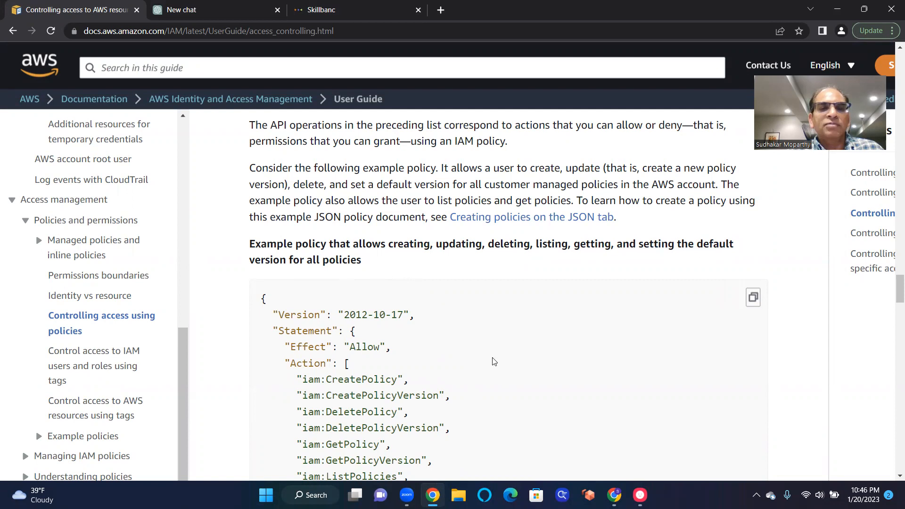
Copy the complete example JSON policy for managing all policies from the AWS guide, and switch to Skillbanc
{"action": "scroll", "coordinate": [493, 361], "scroll_direction": "down", "scroll_amount": 3}
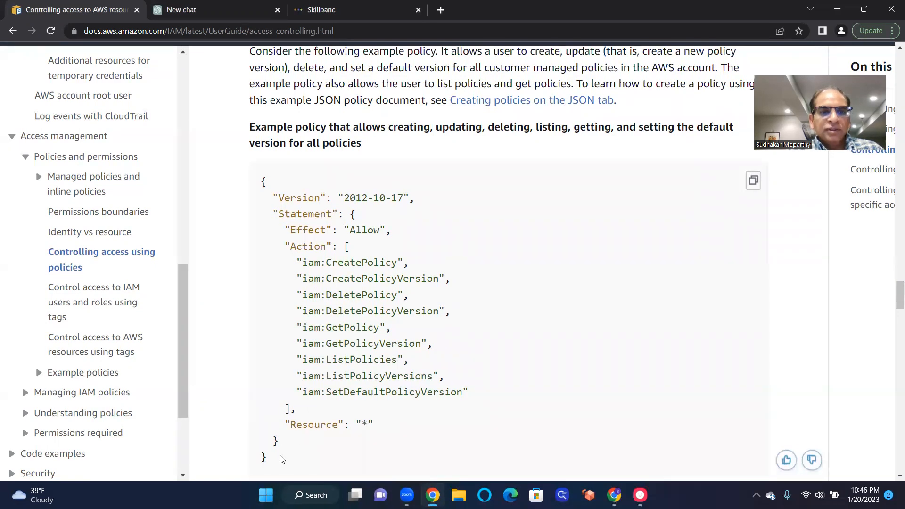
{"action": "left_click_drag", "start_coordinate": [273, 457], "coordinate": [259, 179]}
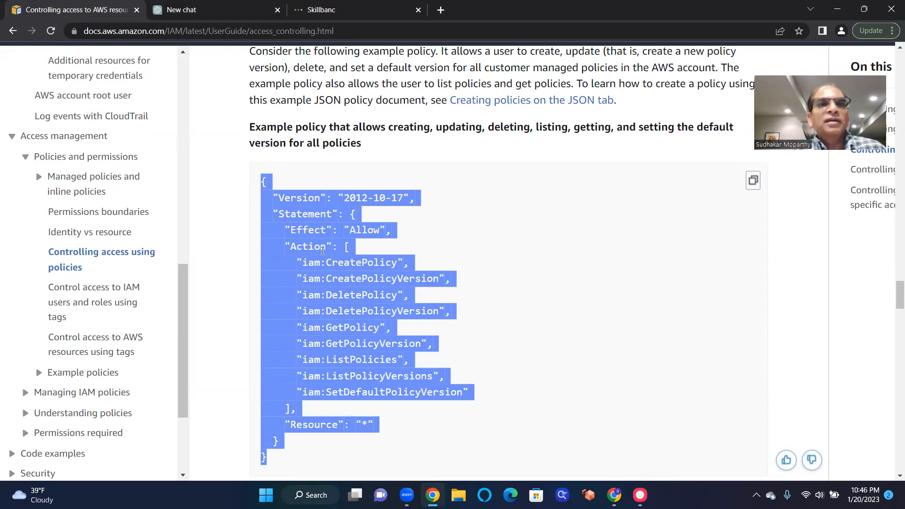
{"action": "left_click", "coordinate": [330, 10]}
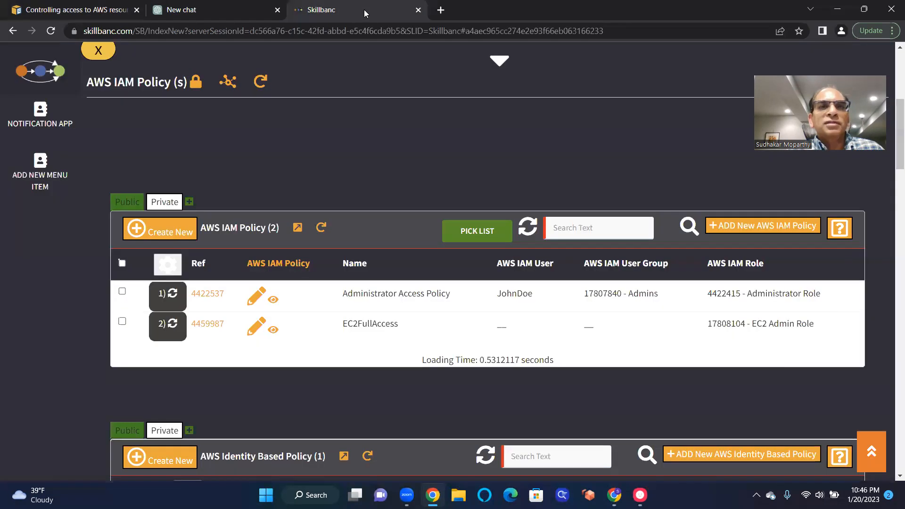
Create a new AWS IAM Policy record and name it "Access To Manage Policies"
{"action": "left_click", "coordinate": [175, 238]}
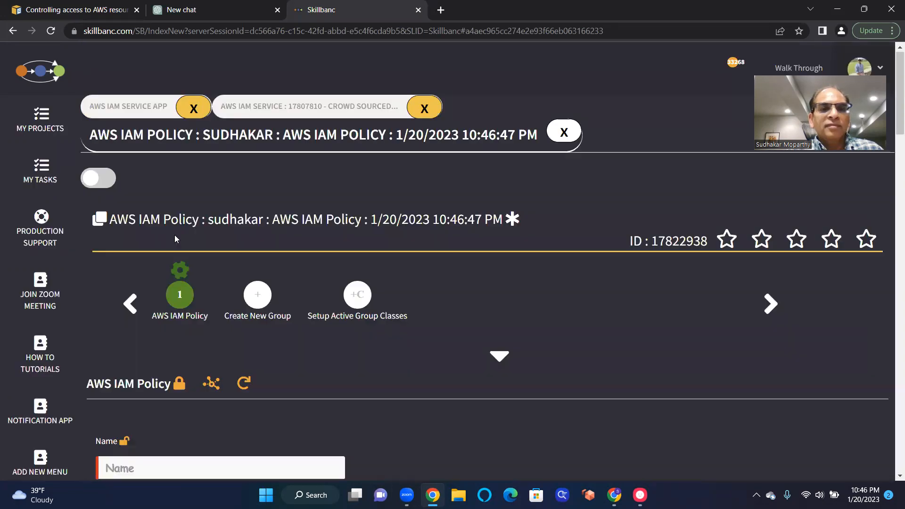
{"action": "scroll", "coordinate": [306, 399], "scroll_direction": "down", "scroll_amount": 3}
{"action": "left_click", "coordinate": [287, 322]}
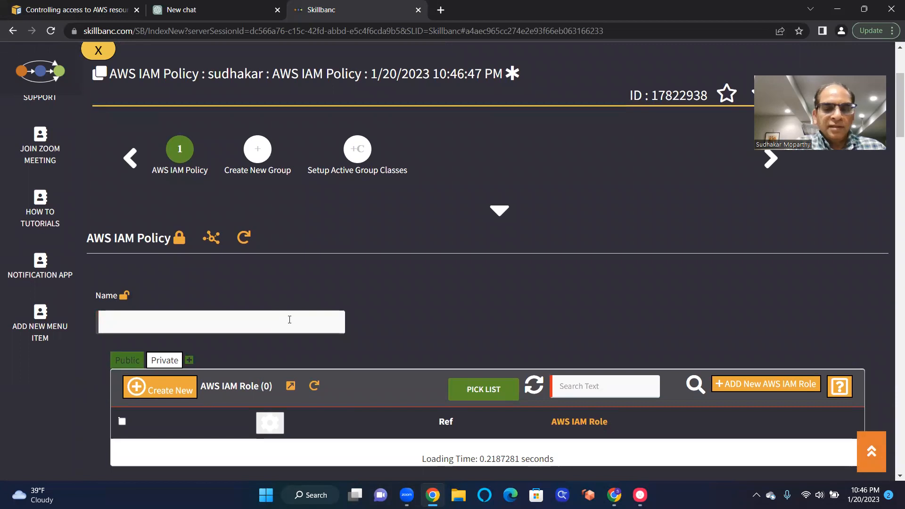
{"action": "type", "text": "Access To Manag"}
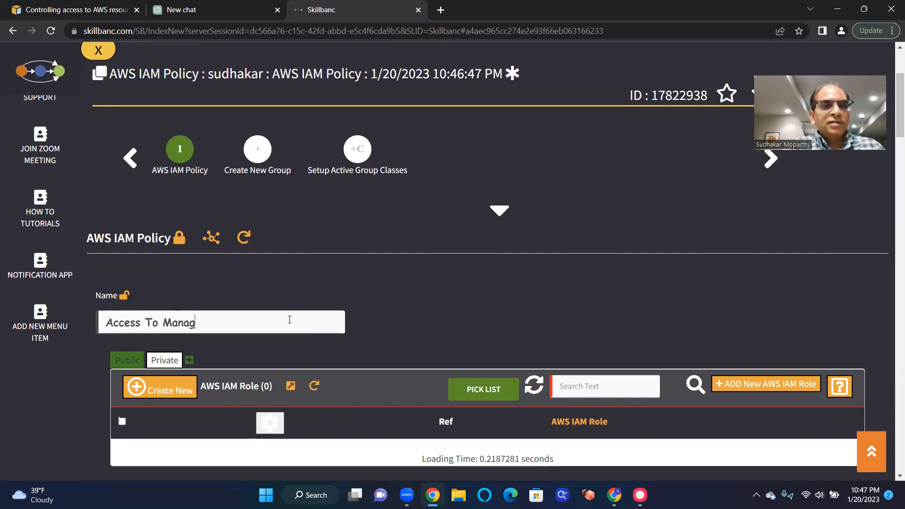
{"action": "type", "text": "e P"}
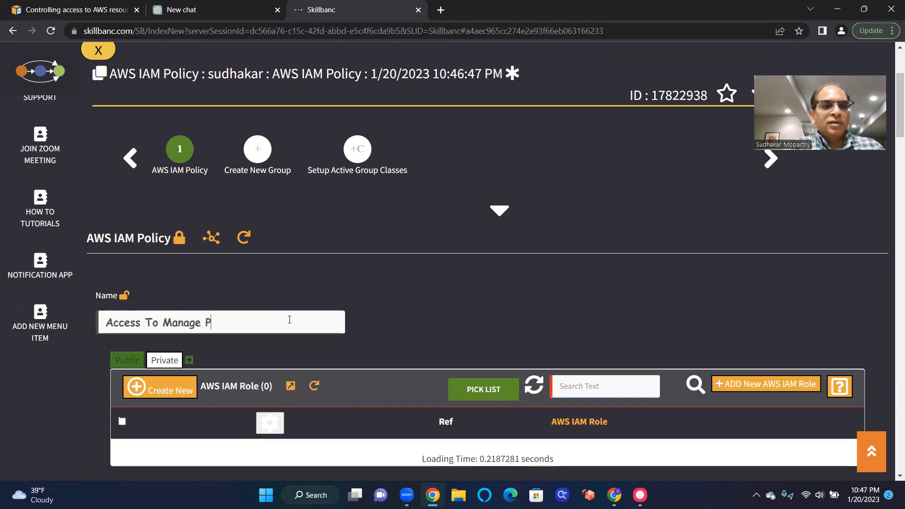
{"action": "type", "text": "olicies"}
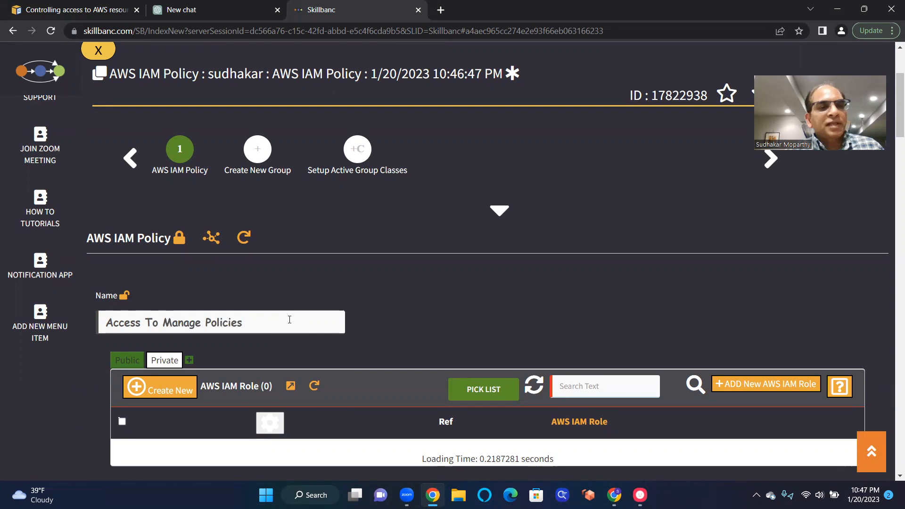
Create a new AWS IAM Policy Document for this policy and paste the copied JSON as its Draft JSON Response
{"action": "scroll", "coordinate": [519, 322], "scroll_direction": "down", "scroll_amount": 8}
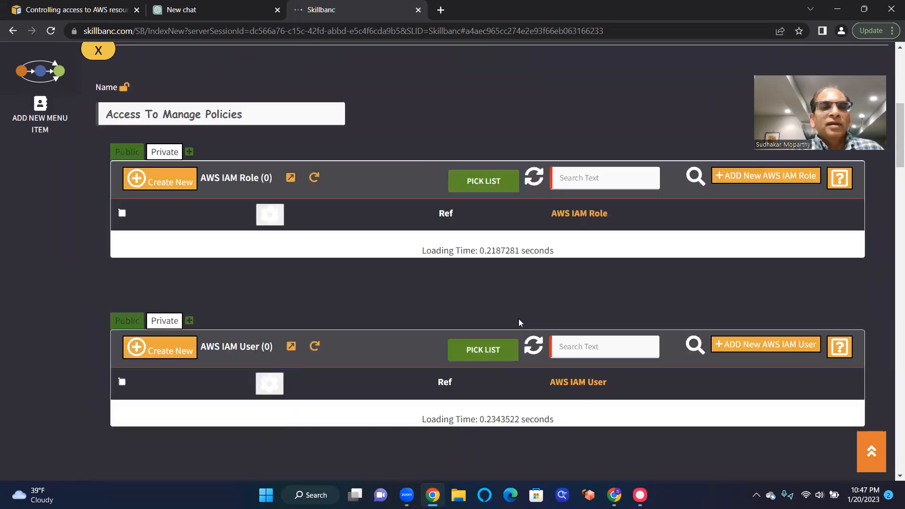
{"action": "scroll", "coordinate": [518, 322], "scroll_direction": "down", "scroll_amount": 10}
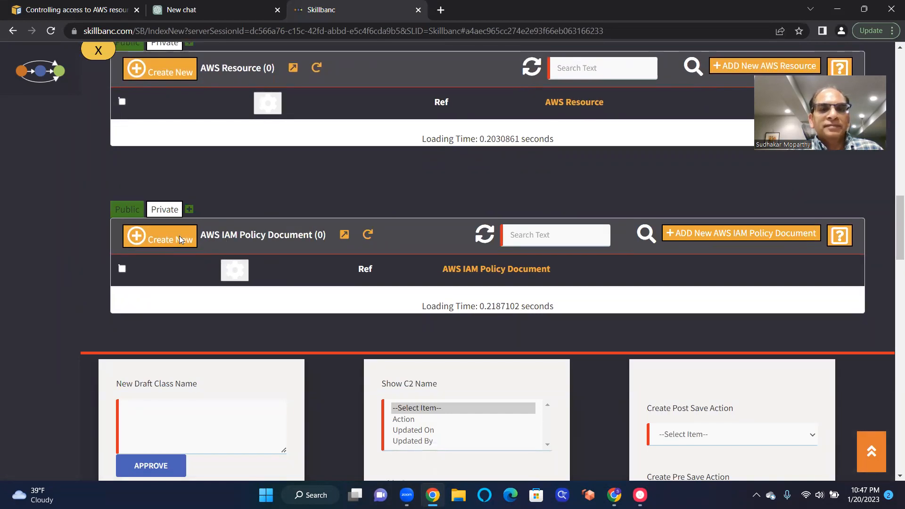
{"action": "left_click", "coordinate": [180, 241]}
{"action": "scroll", "coordinate": [293, 338], "scroll_direction": "down", "scroll_amount": 5}
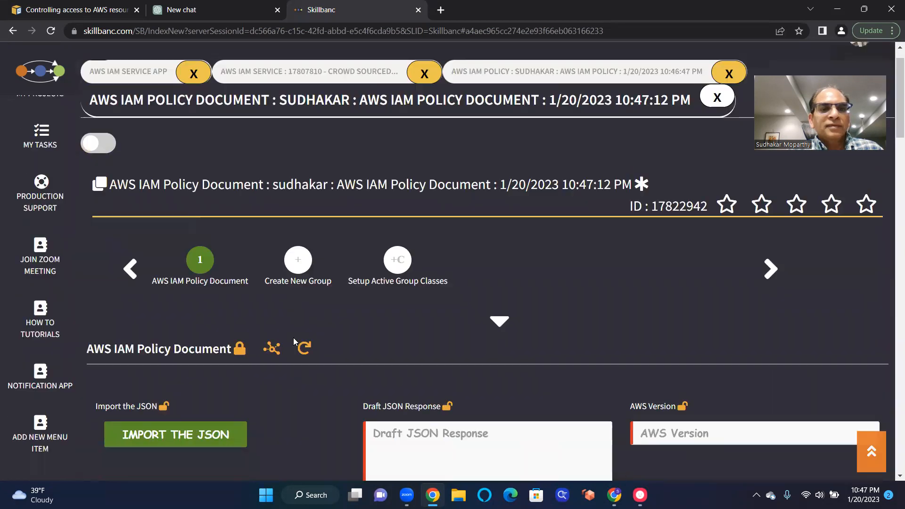
{"action": "left_click", "coordinate": [512, 266]}
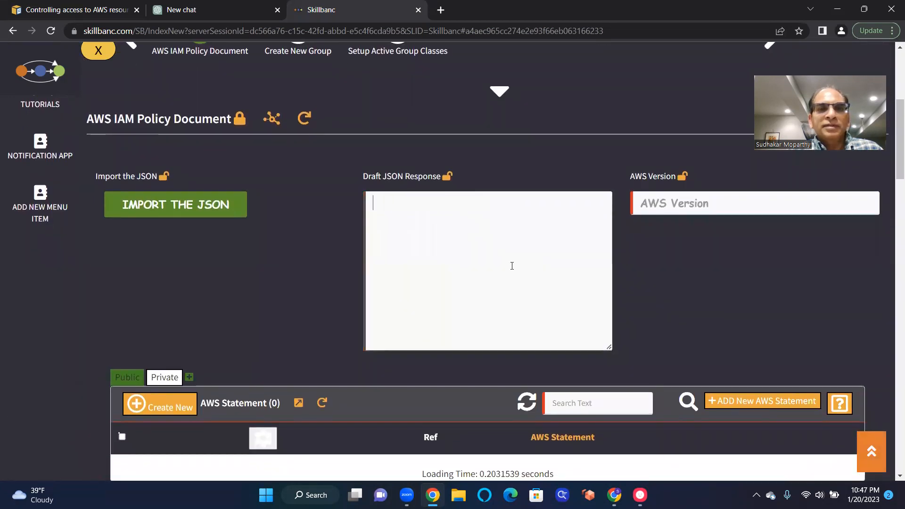
{"action": "key", "text": "ctrl+v"}
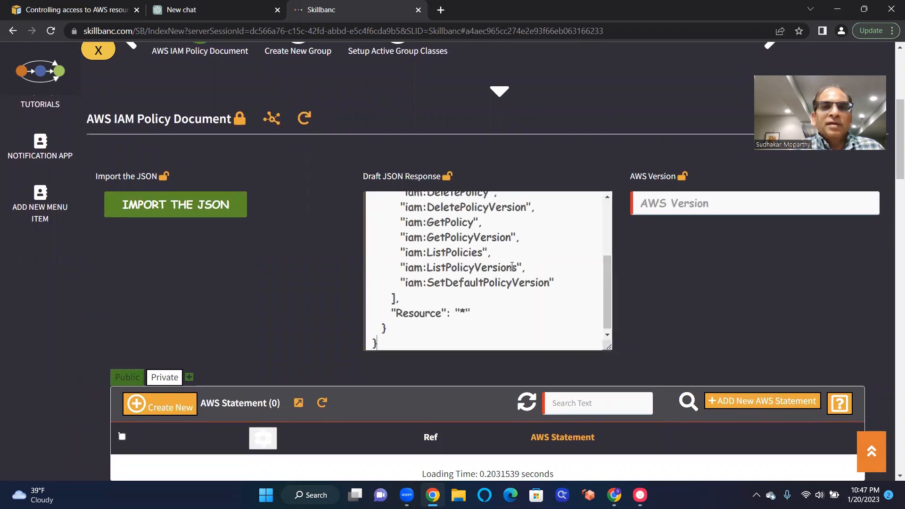
Prefix the Version, Statement, Effect and Action keys in the draft JSON with "AWS_"
{"action": "scroll", "coordinate": [511, 287], "scroll_direction": "up", "scroll_amount": 3}
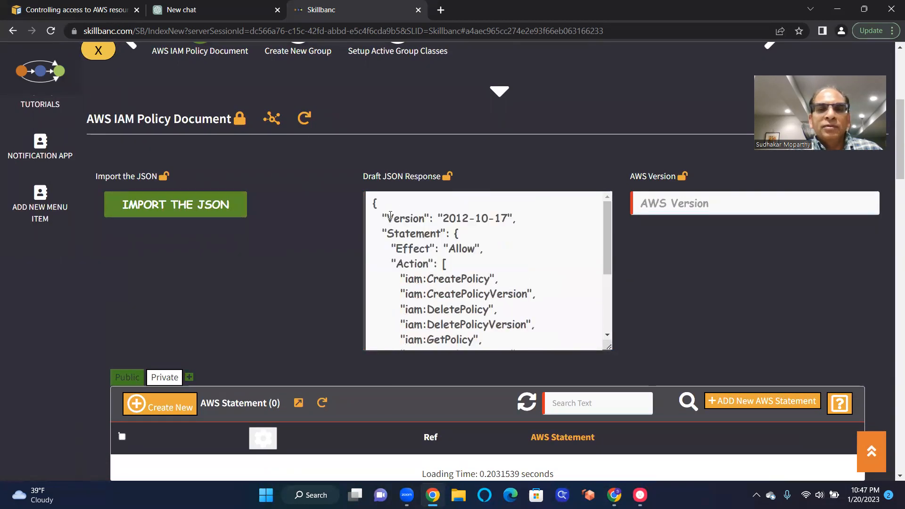
{"action": "type", "text": "AWS"}
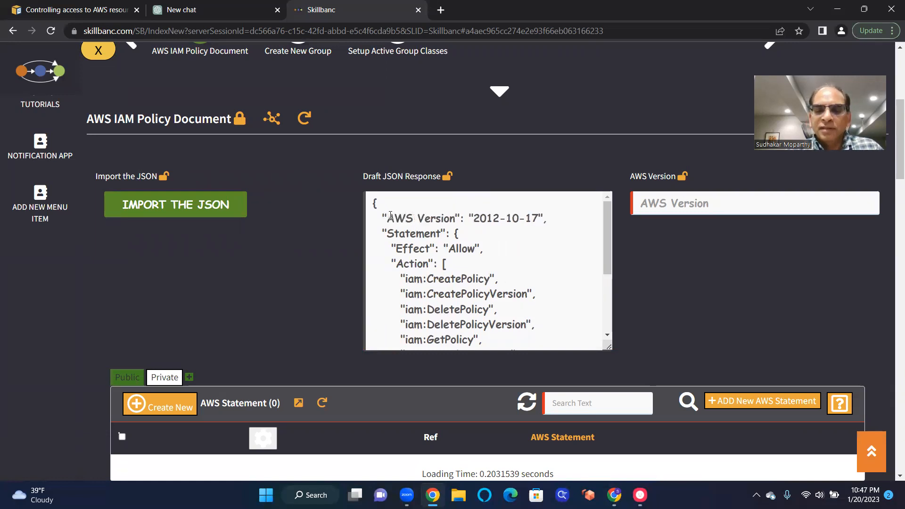
{"action": "key", "text": "BackSpace"}
{"action": "type", "text": "_"}
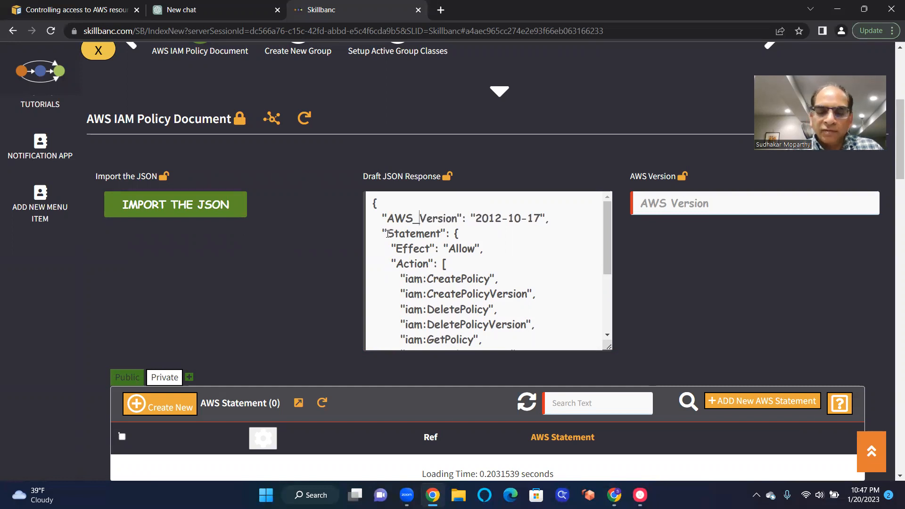
{"action": "type", "text": "AWS"}
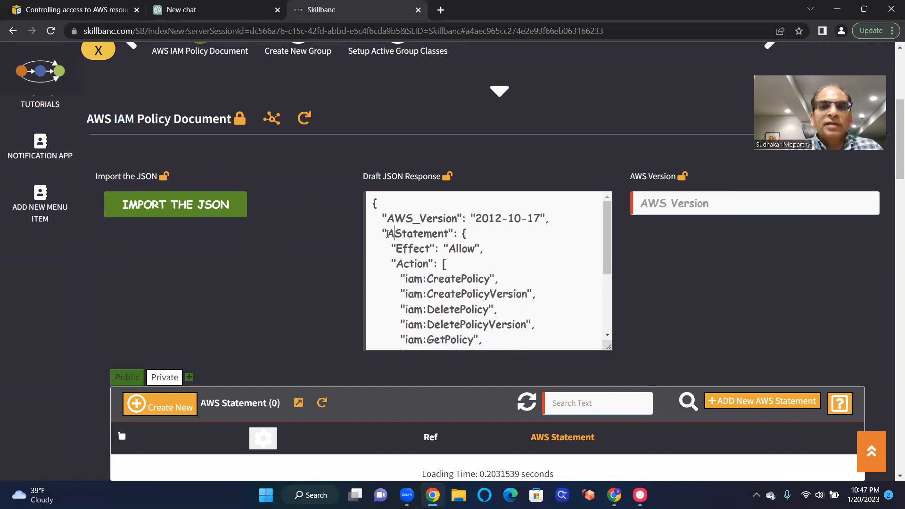
{"action": "type", "text": "_"}
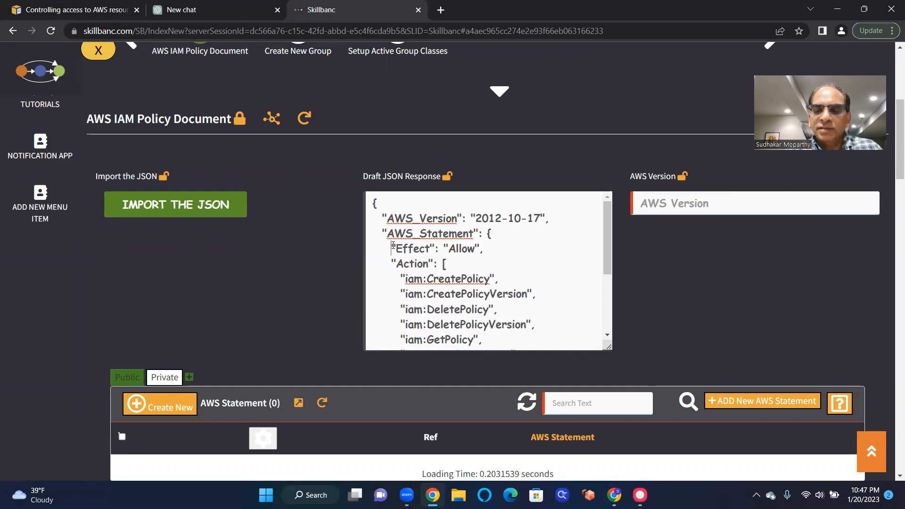
{"action": "type", "text": "AWS"}
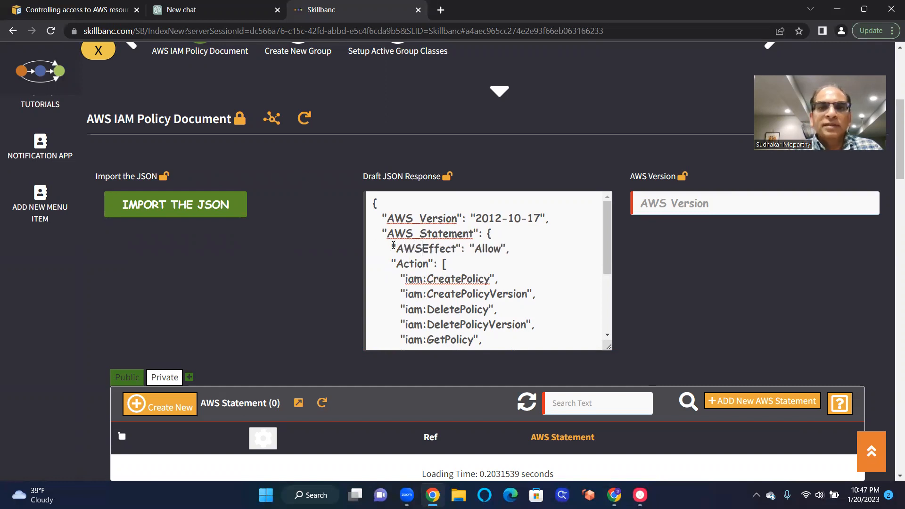
{"action": "type", "text": "_"}
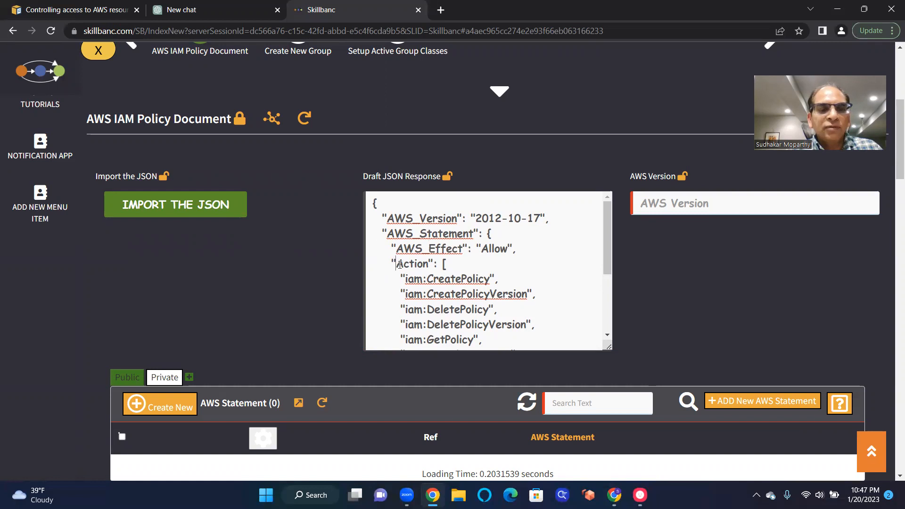
{"action": "type", "text": "AWS_"}
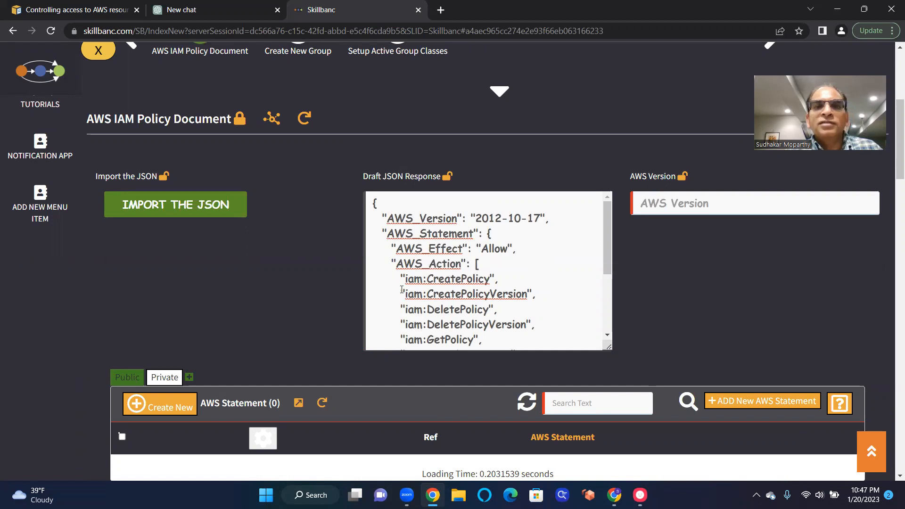
Rename the Resource key near the end of the draft JSON to "AWS_Resource"
{"action": "scroll", "coordinate": [512, 279], "scroll_direction": "down", "scroll_amount": 2}
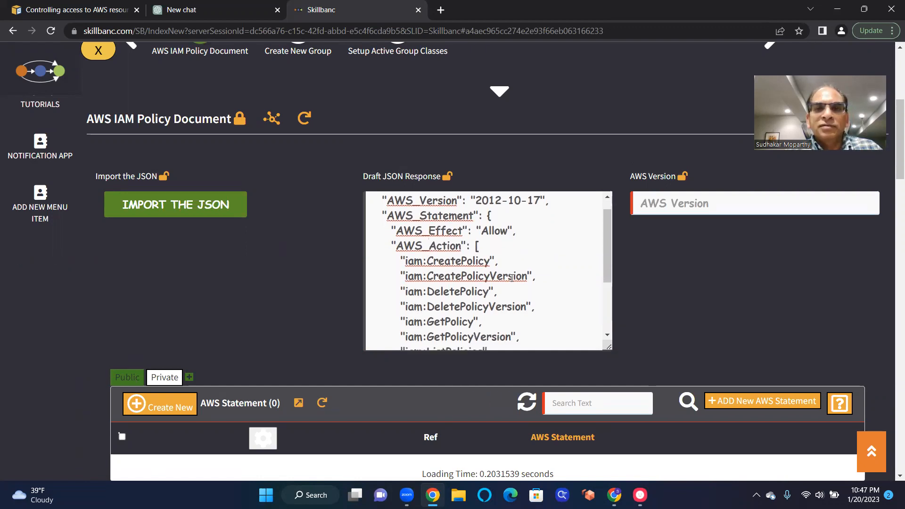
{"action": "scroll", "coordinate": [515, 272], "scroll_direction": "down", "scroll_amount": 1}
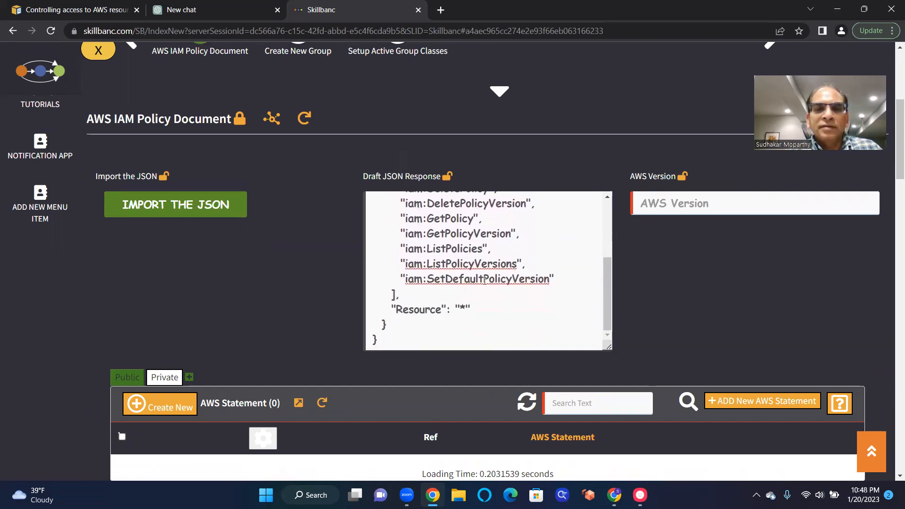
{"action": "left_click", "coordinate": [395, 309]}
{"action": "type", "text": "AWS_"}
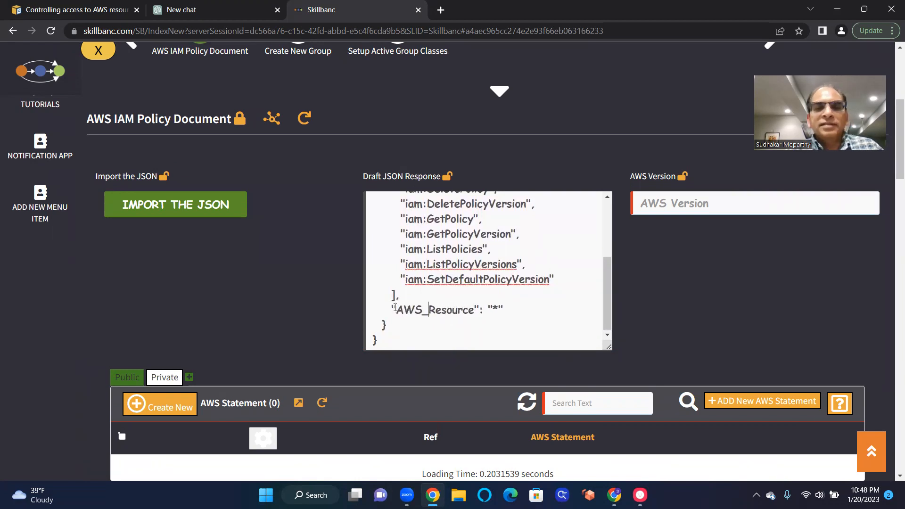
Import the edited JSON into the policy document and accept the confirmation
{"action": "scroll", "coordinate": [461, 279], "scroll_direction": "up", "scroll_amount": 5}
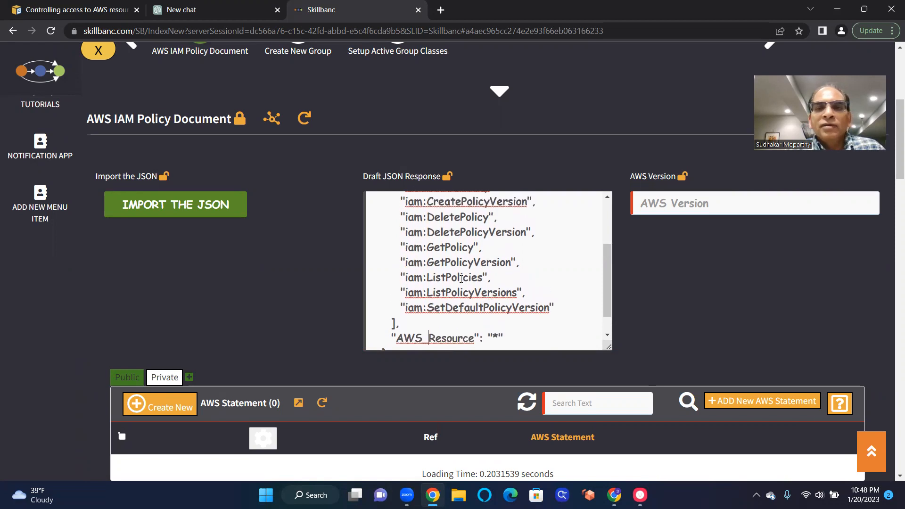
{"action": "scroll", "coordinate": [461, 279], "scroll_direction": "down", "scroll_amount": 1}
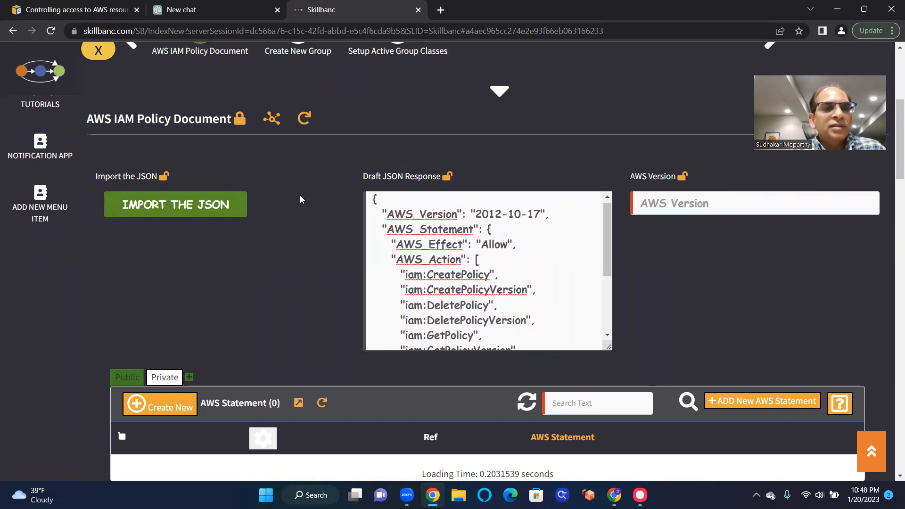
{"action": "left_click", "coordinate": [188, 207]}
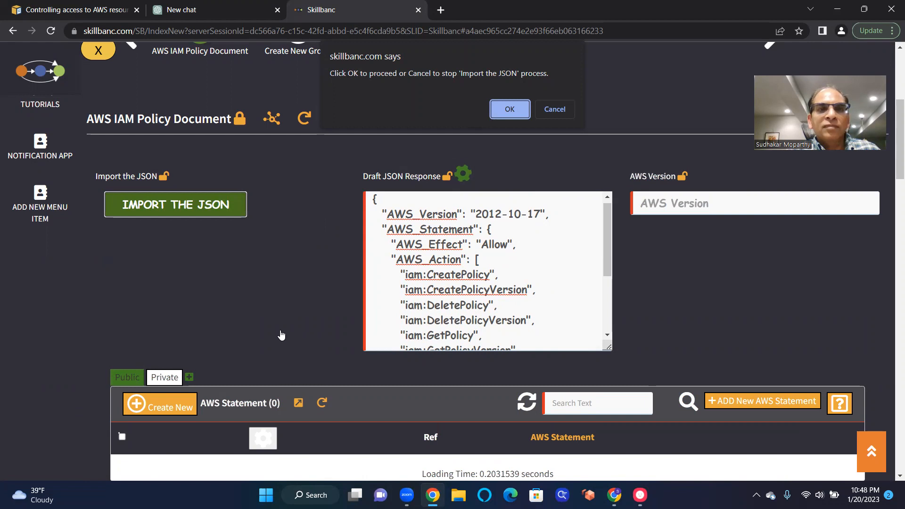
{"action": "left_click", "coordinate": [425, 136]}
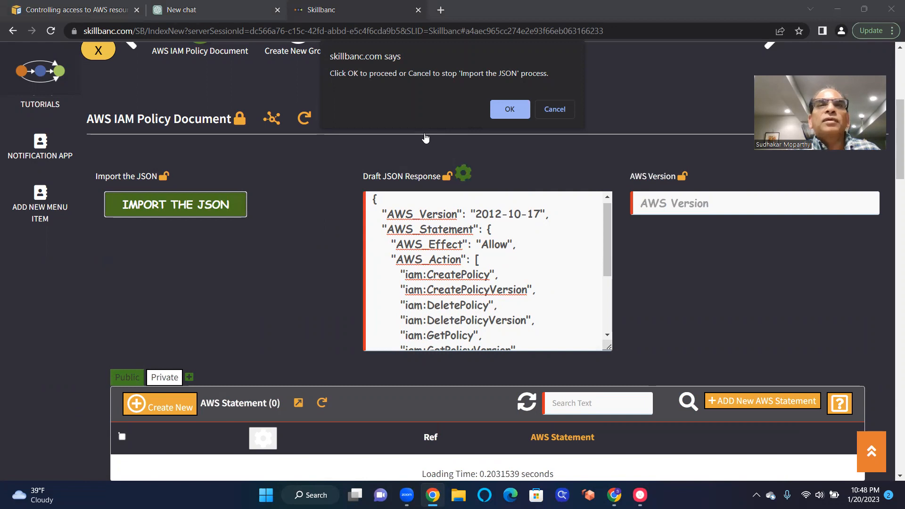
{"action": "left_click", "coordinate": [508, 113]}
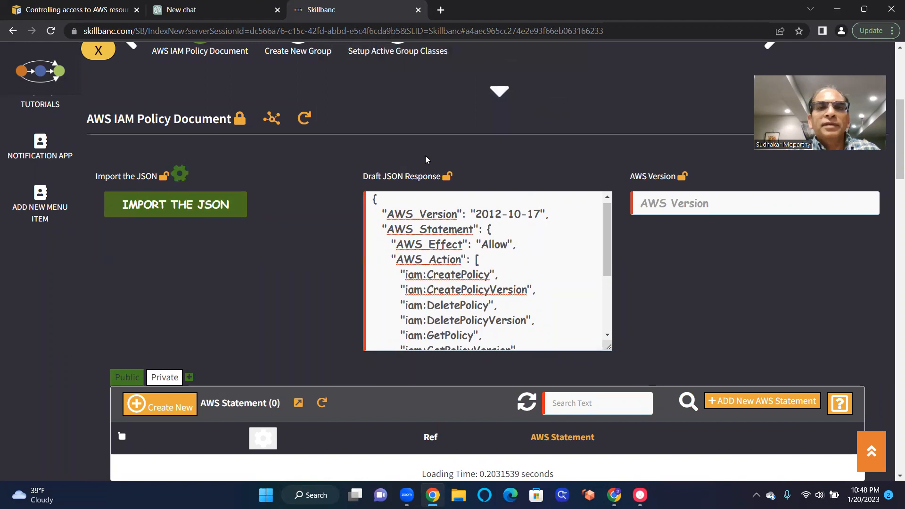
Compare the imported AWS Version and AWS Statement record with the draft JSON
{"action": "scroll", "coordinate": [356, 146], "scroll_direction": "up", "scroll_amount": 3}
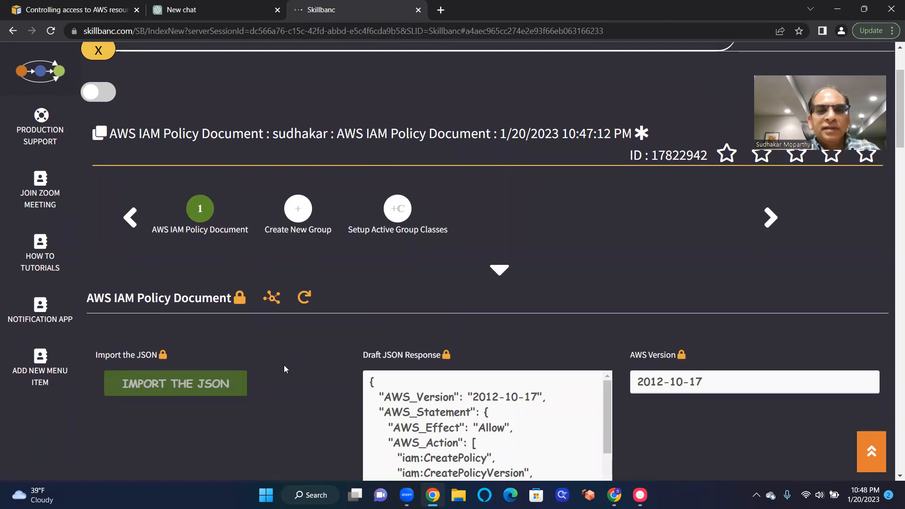
{"action": "scroll", "coordinate": [283, 365], "scroll_direction": "down", "scroll_amount": 5}
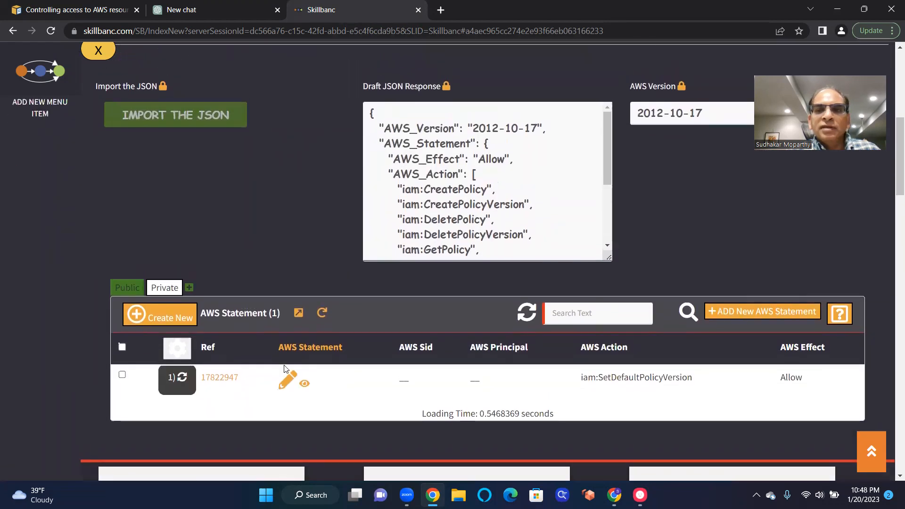
{"action": "scroll", "coordinate": [284, 369], "scroll_direction": "up", "scroll_amount": 1}
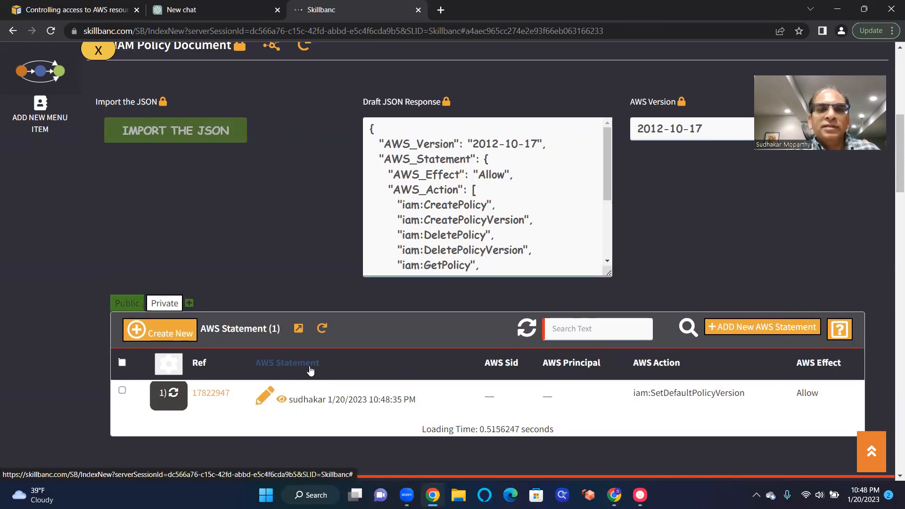
{"action": "scroll", "coordinate": [311, 371], "scroll_direction": "up", "scroll_amount": 2}
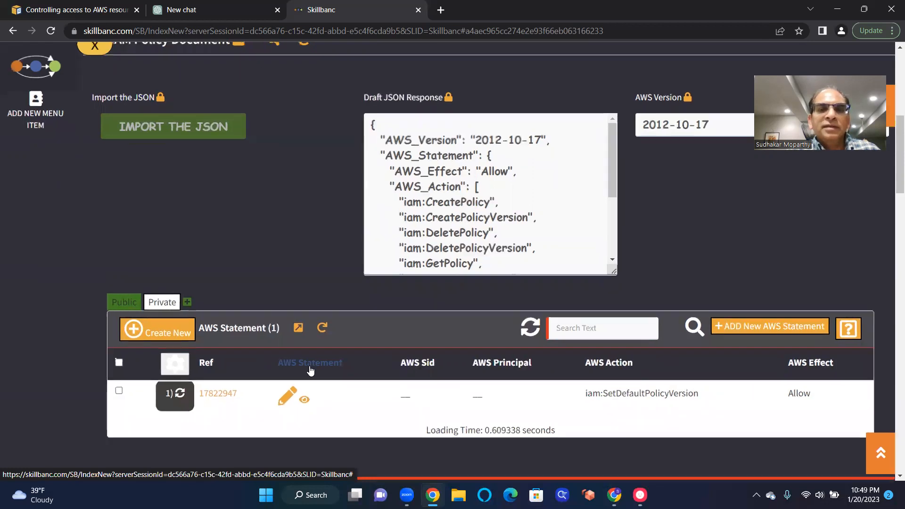
{"action": "scroll", "coordinate": [315, 273], "scroll_direction": "down", "scroll_amount": 2}
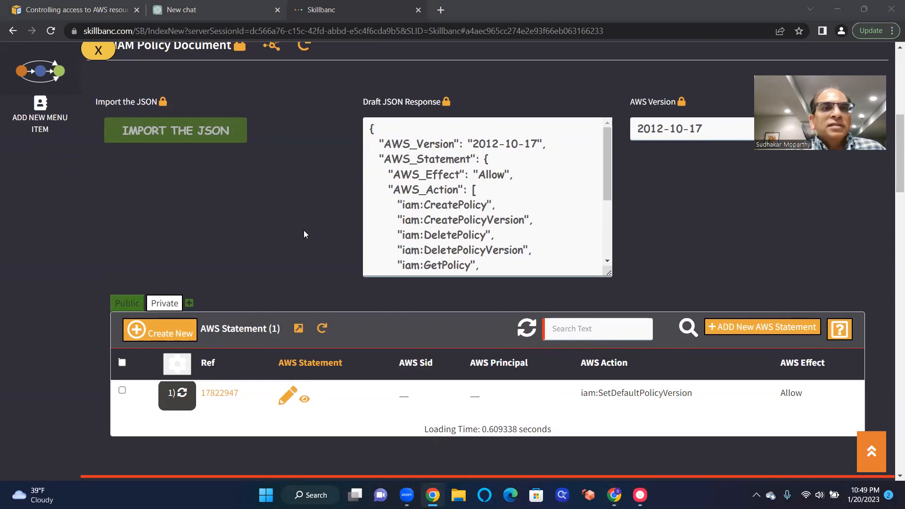
{"action": "scroll", "coordinate": [305, 234], "scroll_direction": "up", "scroll_amount": 4}
{"action": "scroll", "coordinate": [305, 235], "scroll_direction": "down", "scroll_amount": 2}
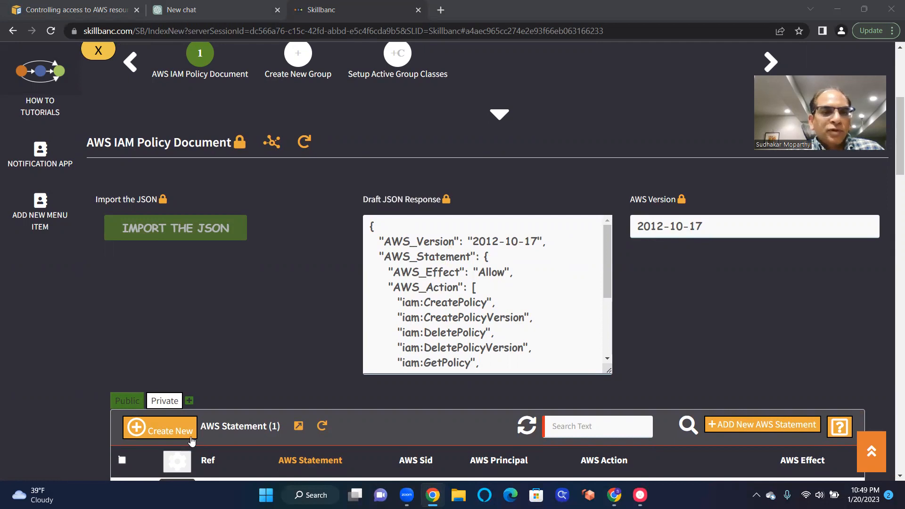
Examine the imported AWS Statement row against the full draft JSON, along with the class configuration options below it
{"action": "scroll", "coordinate": [191, 441], "scroll_direction": "down", "scroll_amount": 1}
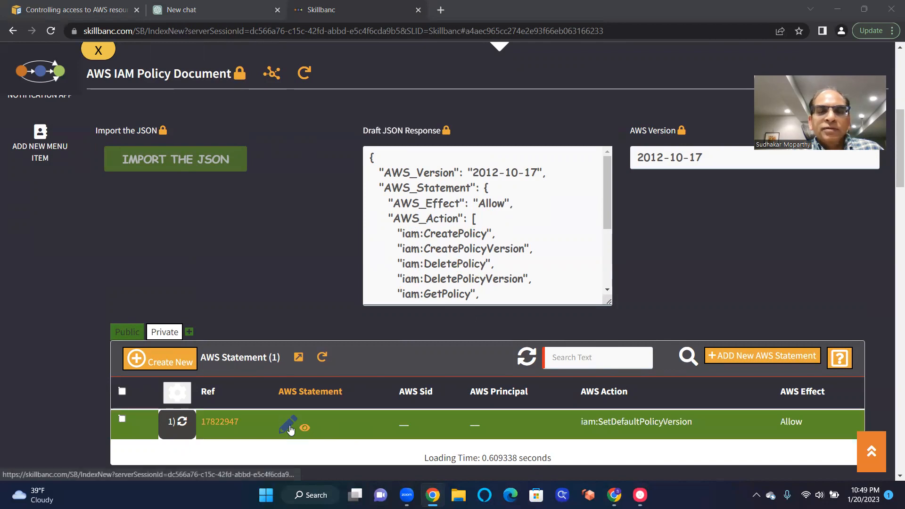
{"action": "scroll", "coordinate": [307, 309], "scroll_direction": "down", "scroll_amount": 5}
{"action": "scroll", "coordinate": [308, 309], "scroll_direction": "up", "scroll_amount": 1}
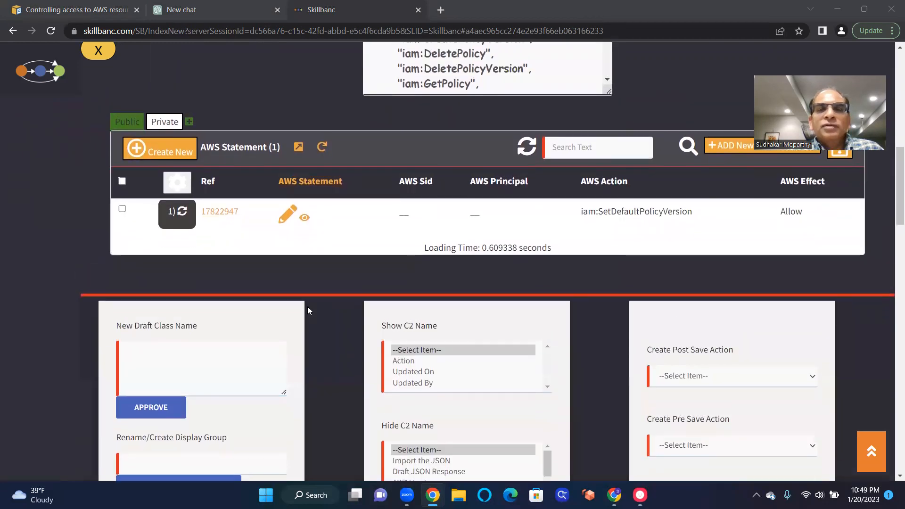
{"action": "scroll", "coordinate": [307, 311], "scroll_direction": "up", "scroll_amount": 5}
{"action": "scroll", "coordinate": [411, 262], "scroll_direction": "down", "scroll_amount": 3}
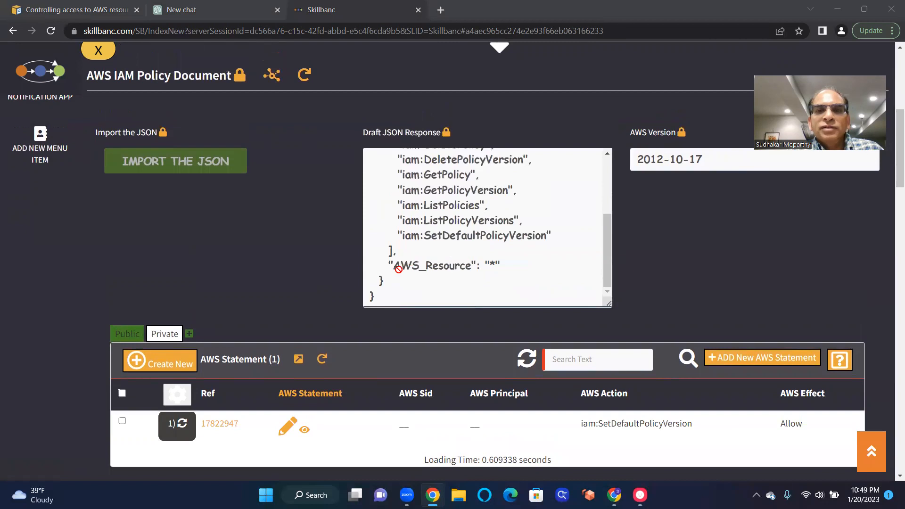
{"action": "scroll", "coordinate": [454, 276], "scroll_direction": "down", "scroll_amount": 9}
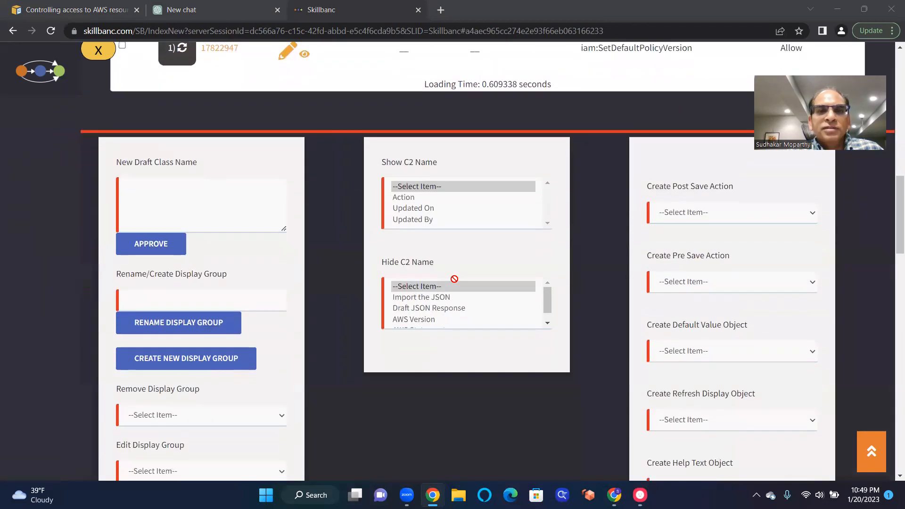
{"action": "scroll", "coordinate": [452, 212], "scroll_direction": "down", "scroll_amount": 1}
{"action": "scroll", "coordinate": [442, 295], "scroll_direction": "down", "scroll_amount": 1}
{"action": "scroll", "coordinate": [442, 295], "scroll_direction": "up", "scroll_amount": 1}
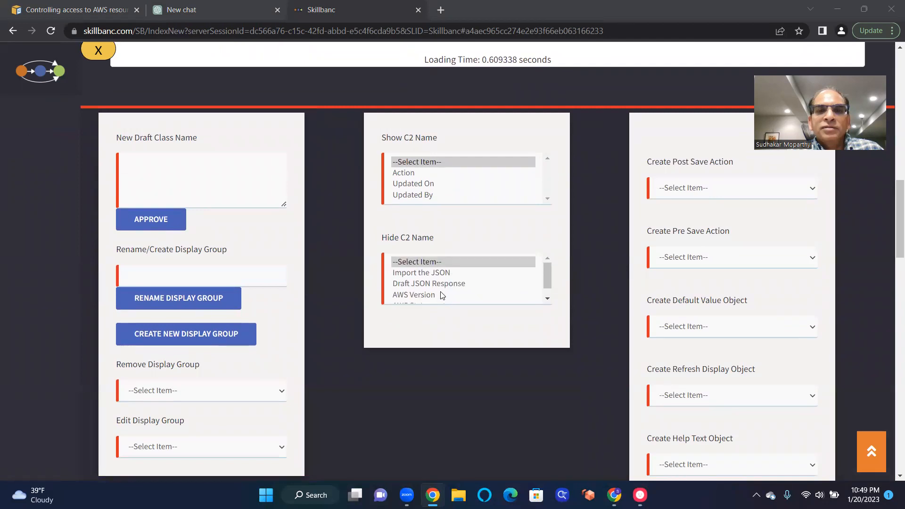
{"action": "scroll", "coordinate": [442, 295], "scroll_direction": "up", "scroll_amount": 12}
{"action": "scroll", "coordinate": [442, 296], "scroll_direction": "up", "scroll_amount": 4}
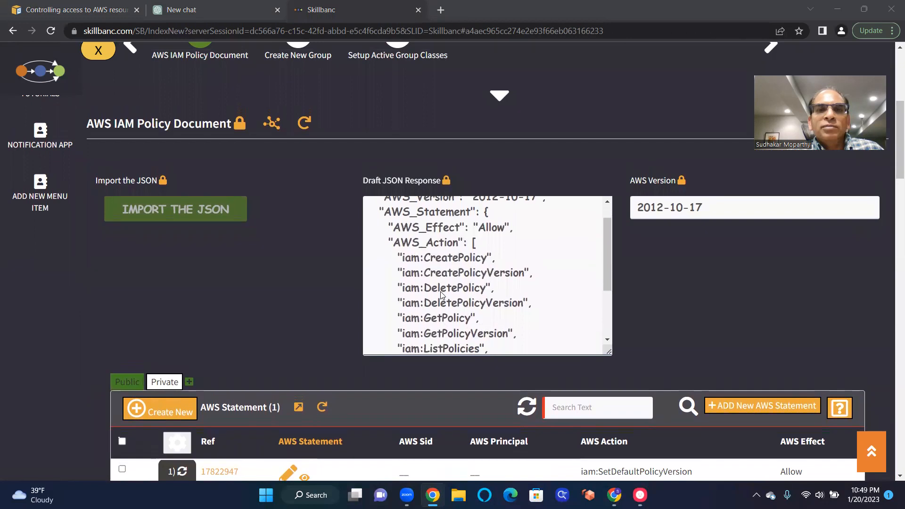
{"action": "scroll", "coordinate": [442, 295], "scroll_direction": "down", "scroll_amount": 2}
{"action": "scroll", "coordinate": [289, 344], "scroll_direction": "down", "scroll_amount": 3}
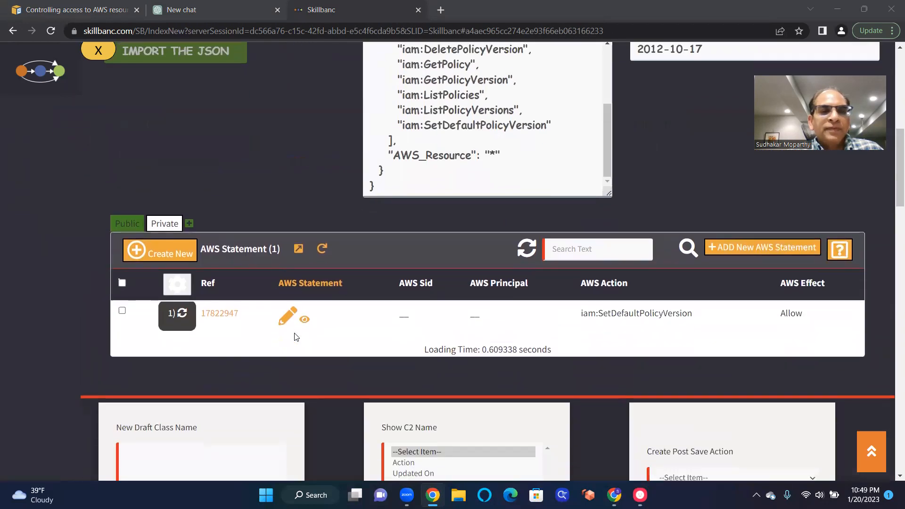
Open the imported AWS Statement record for editing and check its AWS Resource list
{"action": "right_click", "coordinate": [292, 317]}
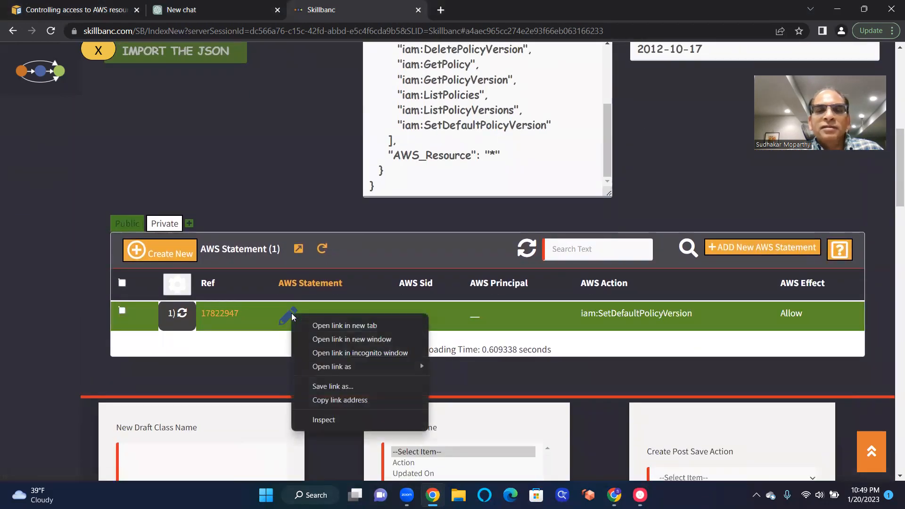
{"action": "left_click", "coordinate": [299, 215]}
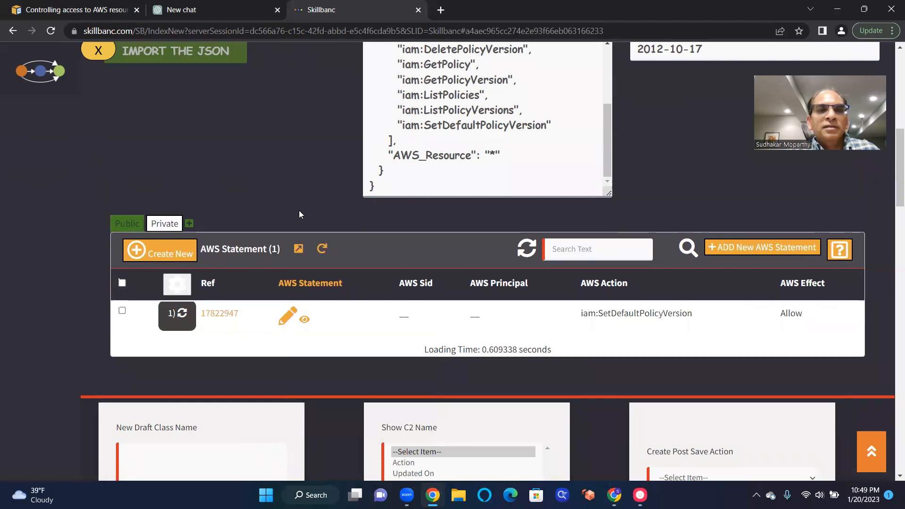
{"action": "left_click", "coordinate": [287, 320]}
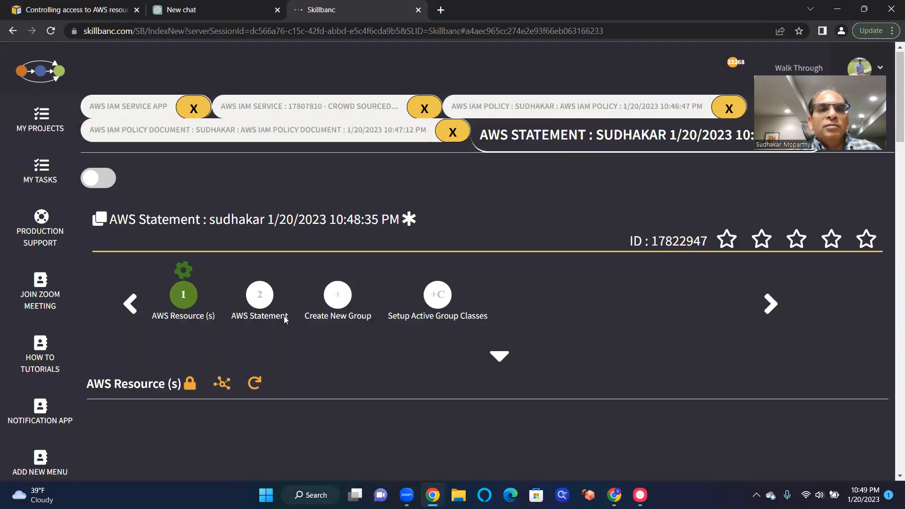
{"action": "scroll", "coordinate": [284, 316], "scroll_direction": "down", "scroll_amount": 3}
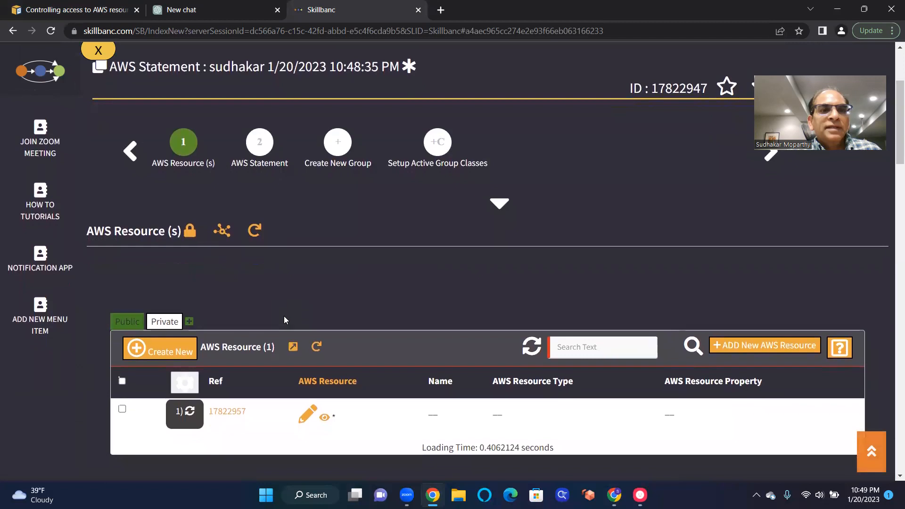
{"action": "scroll", "coordinate": [284, 315], "scroll_direction": "down", "scroll_amount": 2}
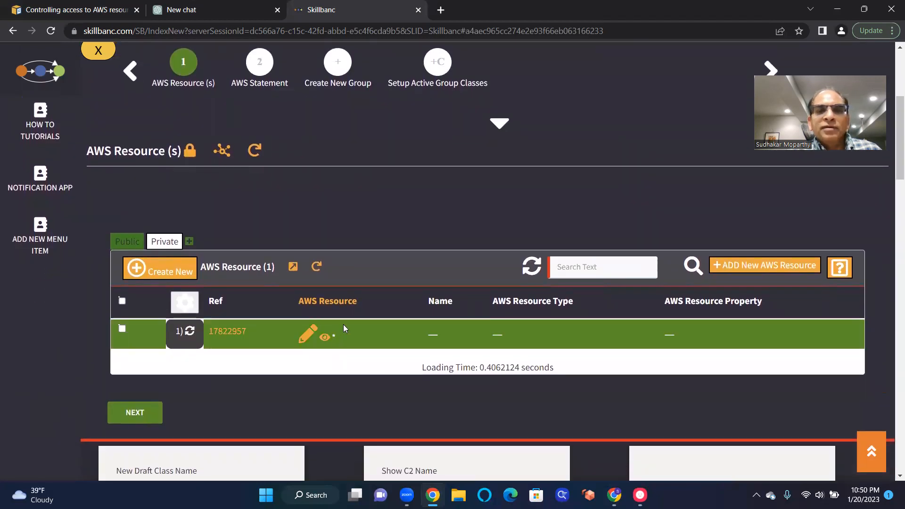
{"action": "left_click", "coordinate": [347, 310]}
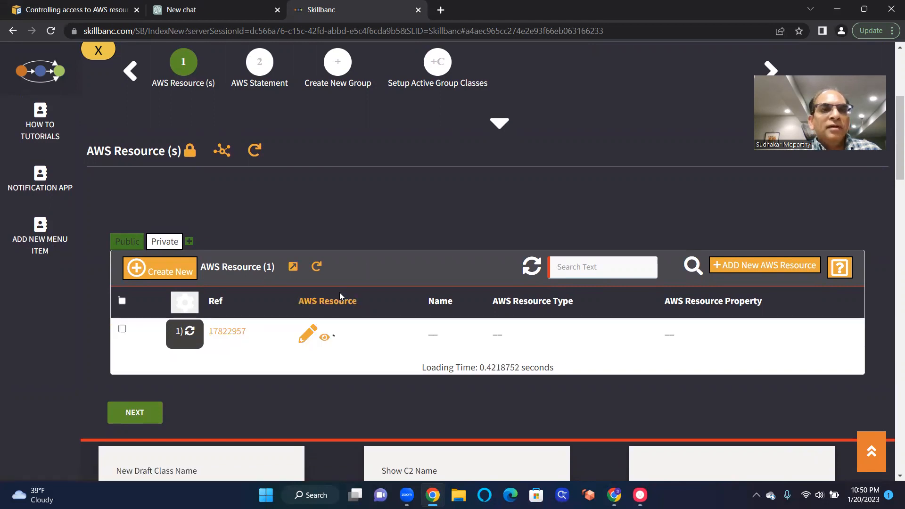
Switch to the record's AWS Statement group and examine its Sid, AWS Principal, AWS Action and AWS Effect entries
{"action": "scroll", "coordinate": [339, 292], "scroll_direction": "up", "scroll_amount": 3}
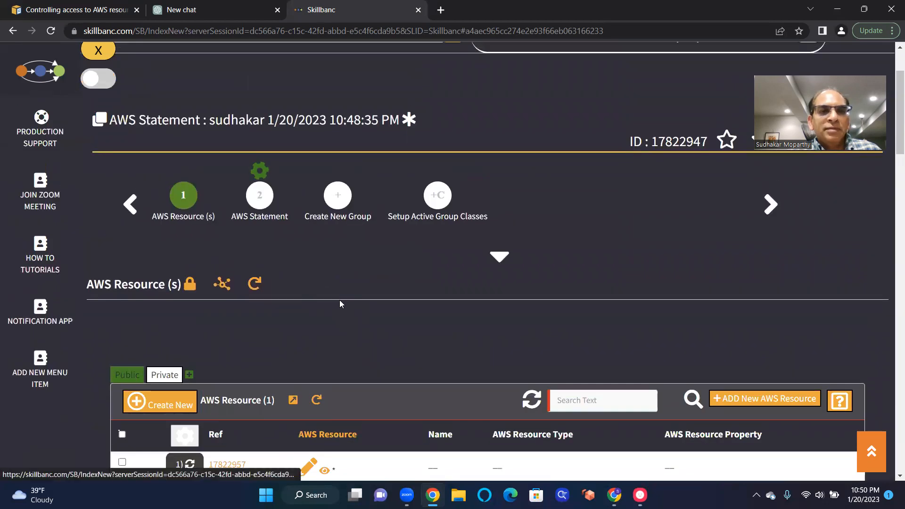
{"action": "scroll", "coordinate": [340, 300], "scroll_direction": "down", "scroll_amount": 3}
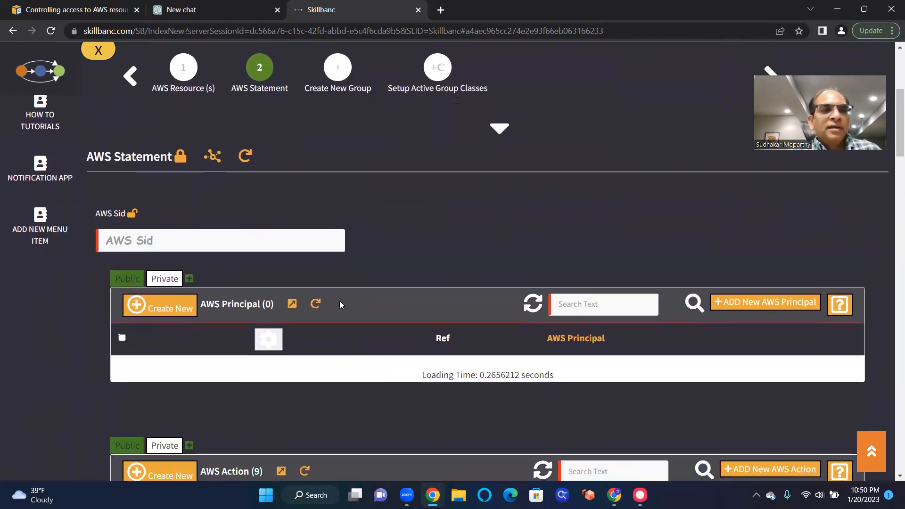
{"action": "scroll", "coordinate": [340, 304], "scroll_direction": "down", "scroll_amount": 1}
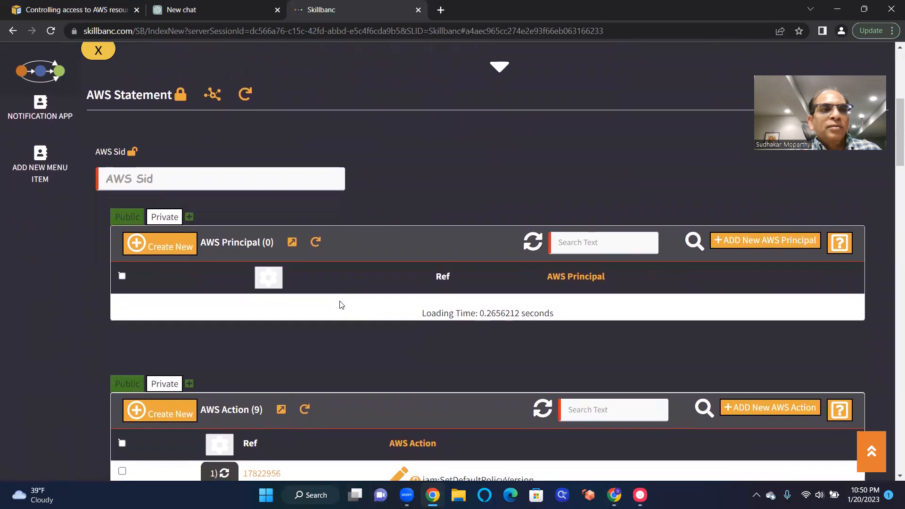
{"action": "scroll", "coordinate": [316, 324], "scroll_direction": "down", "scroll_amount": 6}
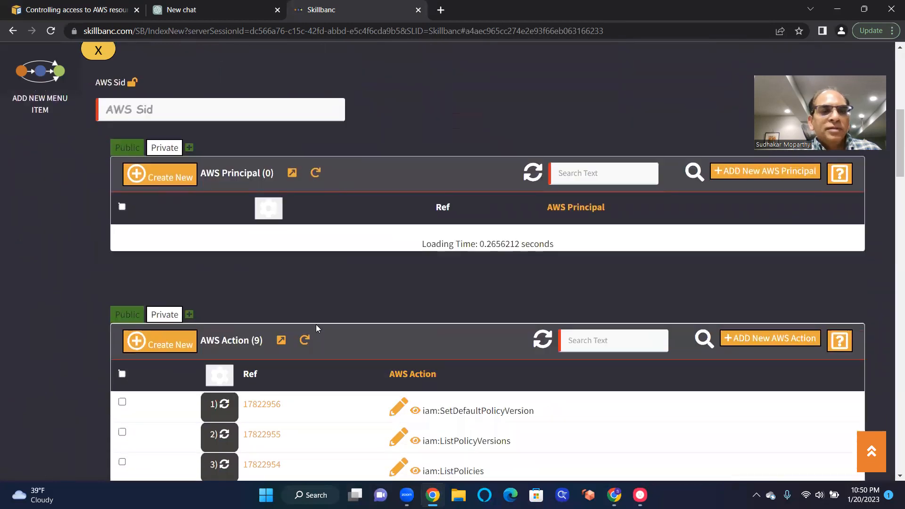
{"action": "scroll", "coordinate": [318, 329], "scroll_direction": "down", "scroll_amount": 2}
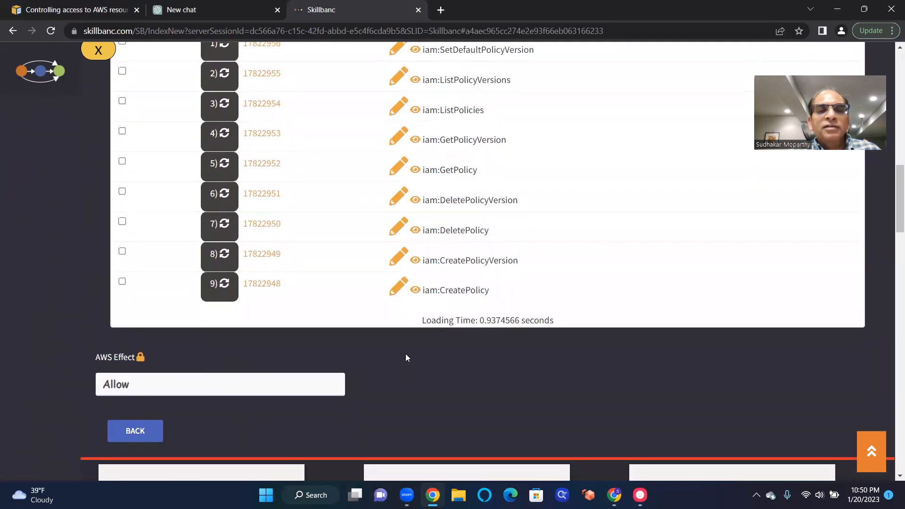
{"action": "scroll", "coordinate": [406, 354], "scroll_direction": "up", "scroll_amount": 5}
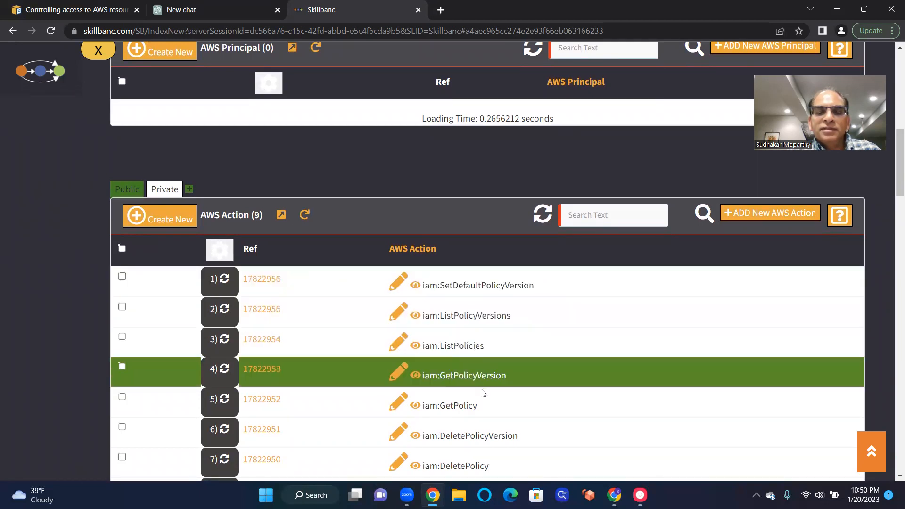
{"action": "scroll", "coordinate": [491, 410], "scroll_direction": "down", "scroll_amount": 3}
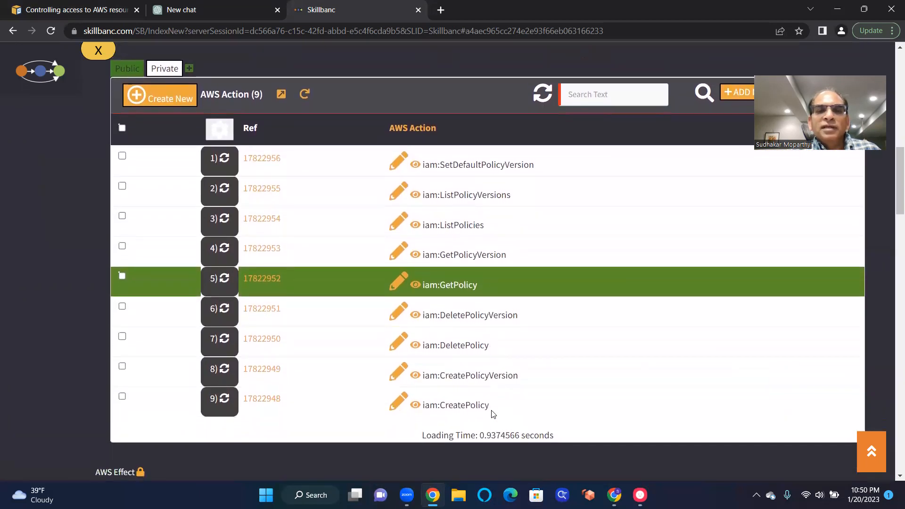
{"action": "scroll", "coordinate": [491, 414], "scroll_direction": "down", "scroll_amount": 1}
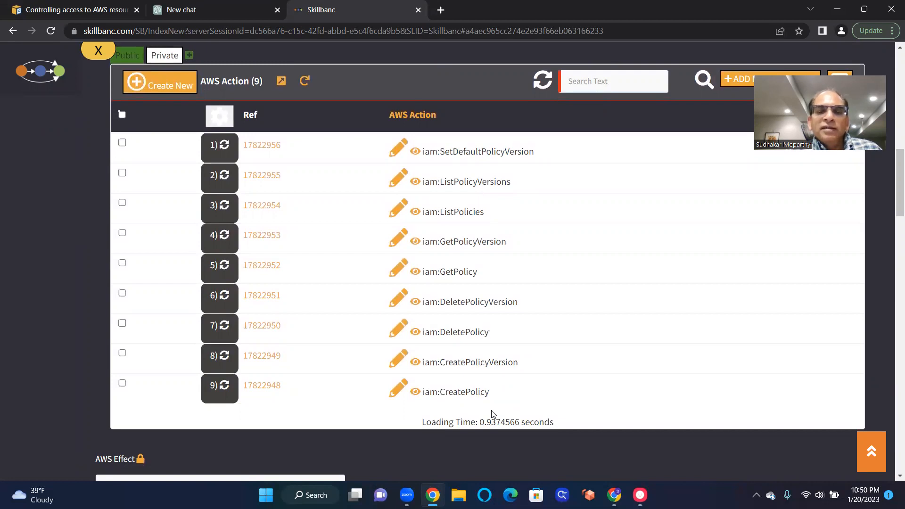
{"action": "scroll", "coordinate": [491, 413], "scroll_direction": "up", "scroll_amount": 6}
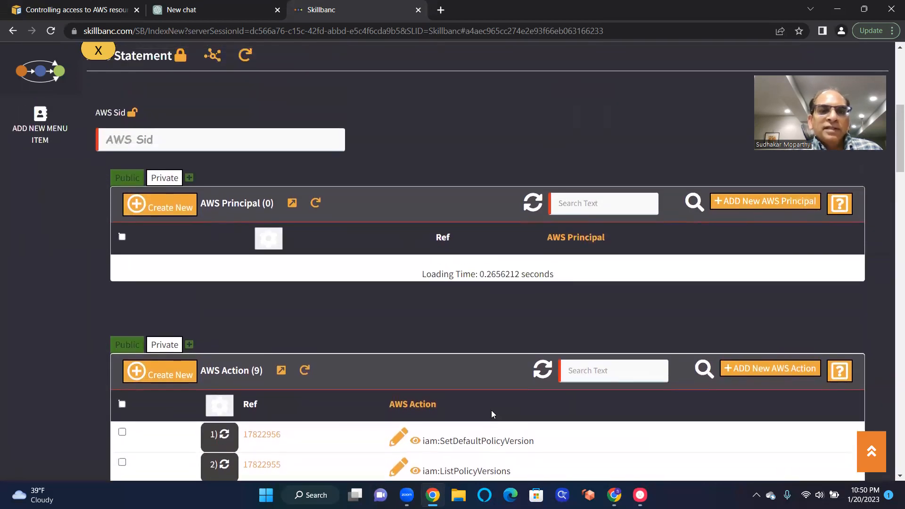
{"action": "scroll", "coordinate": [491, 410], "scroll_direction": "down", "scroll_amount": 3}
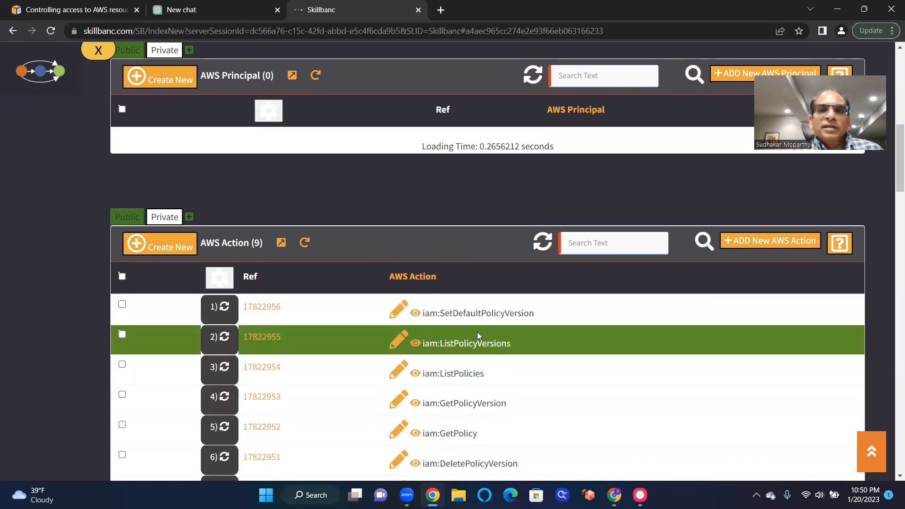
Create a searchable object rule for AWS Action on the AWS Statement class and approve the rule
{"action": "scroll", "coordinate": [477, 332], "scroll_direction": "down", "scroll_amount": 10}
{"action": "scroll", "coordinate": [466, 415], "scroll_direction": "down", "scroll_amount": 15}
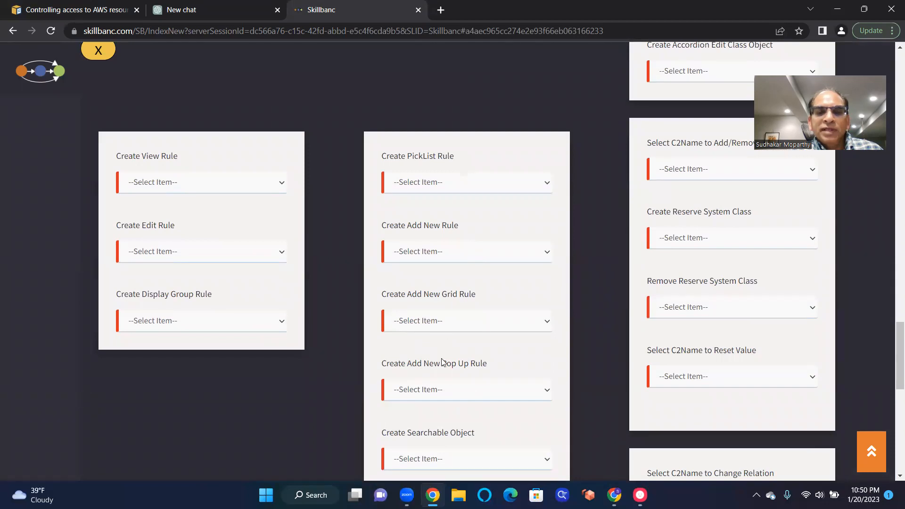
{"action": "scroll", "coordinate": [428, 397], "scroll_direction": "down", "scroll_amount": 1}
{"action": "left_click", "coordinate": [407, 415]}
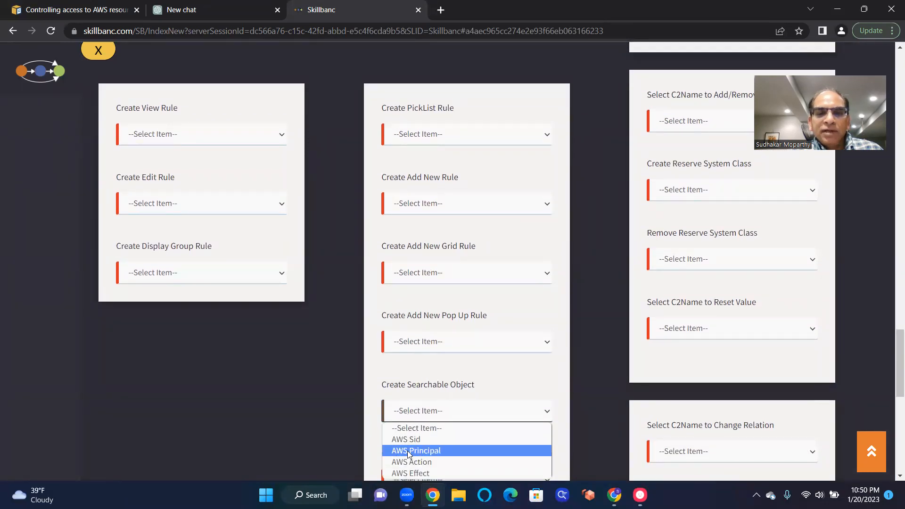
{"action": "left_click", "coordinate": [397, 462]}
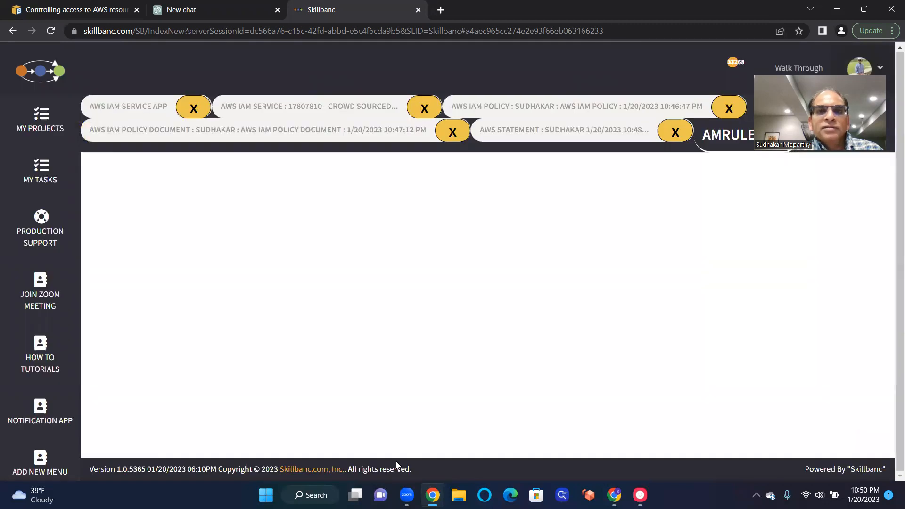
{"action": "scroll", "coordinate": [396, 461], "scroll_direction": "down", "scroll_amount": 8}
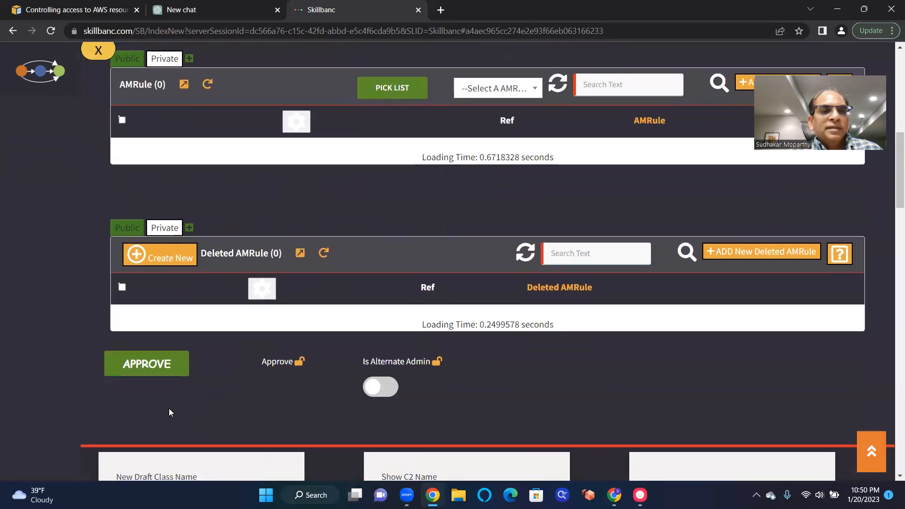
{"action": "left_click", "coordinate": [147, 363]}
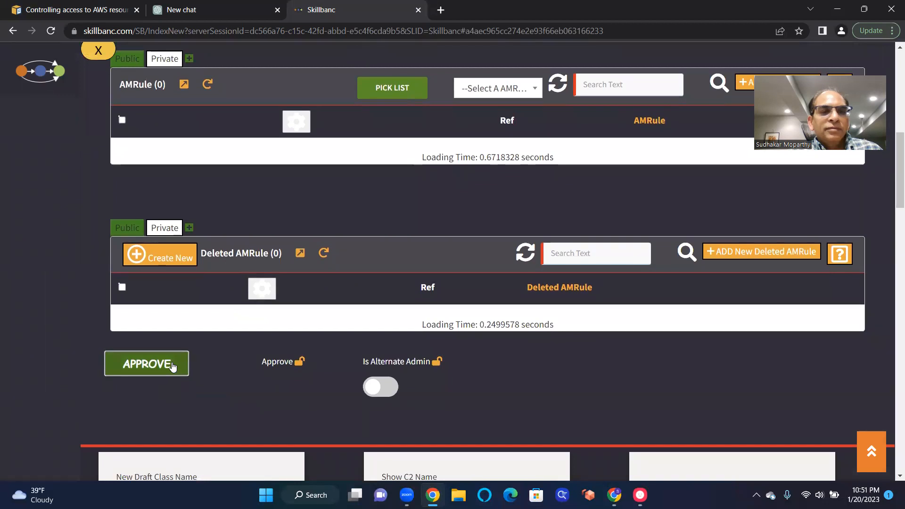
Return to the AWS Statement record and review the rule creation options in its configuration area
{"action": "left_click", "coordinate": [517, 99]}
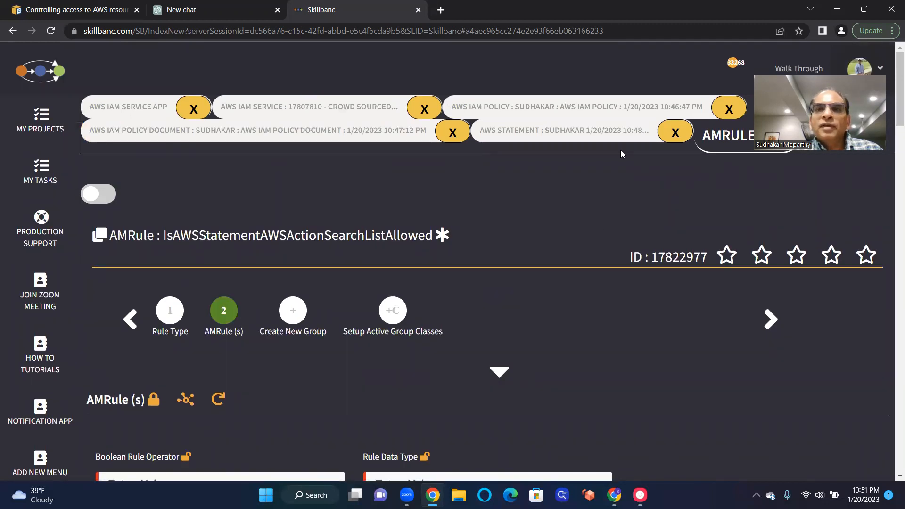
{"action": "left_click", "coordinate": [602, 136]}
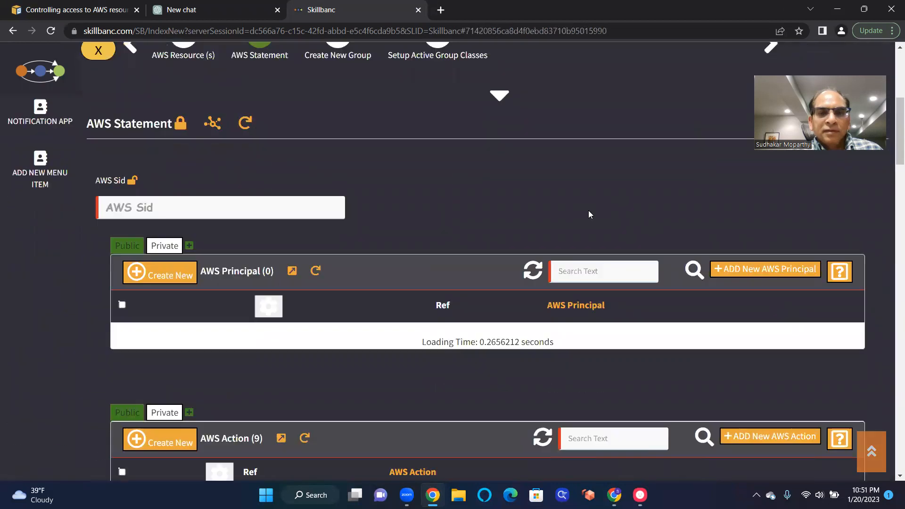
{"action": "key", "text": "super+Tab"}
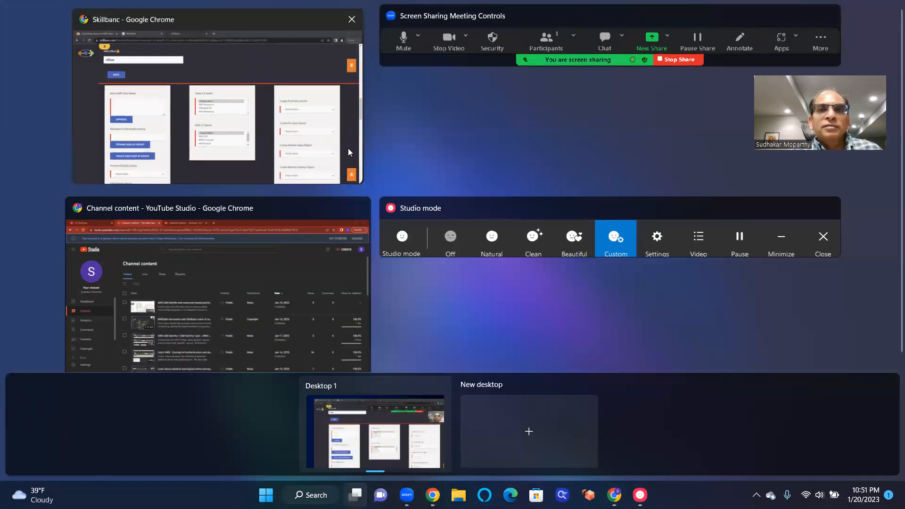
{"action": "left_click", "coordinate": [347, 148]}
{"action": "scroll", "coordinate": [430, 409], "scroll_direction": "down", "scroll_amount": 15}
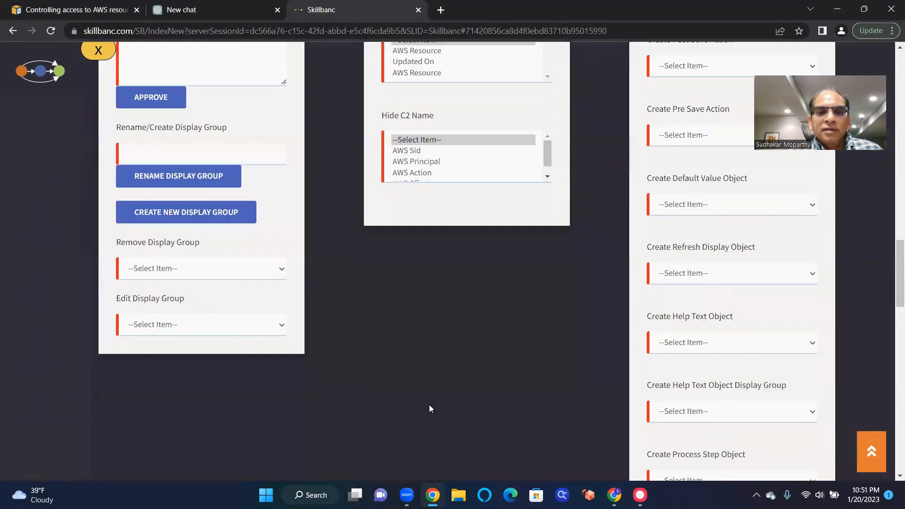
{"action": "key", "text": "super+Tab"}
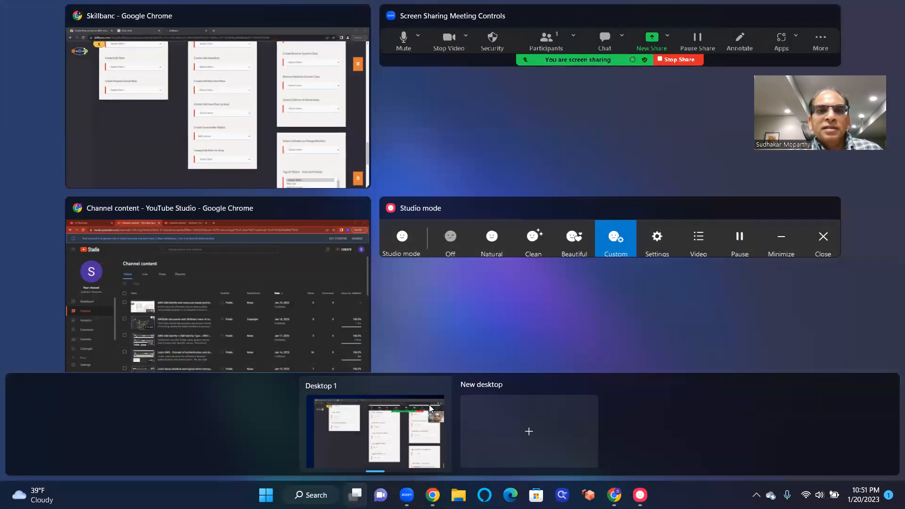
{"action": "left_click", "coordinate": [170, 136]}
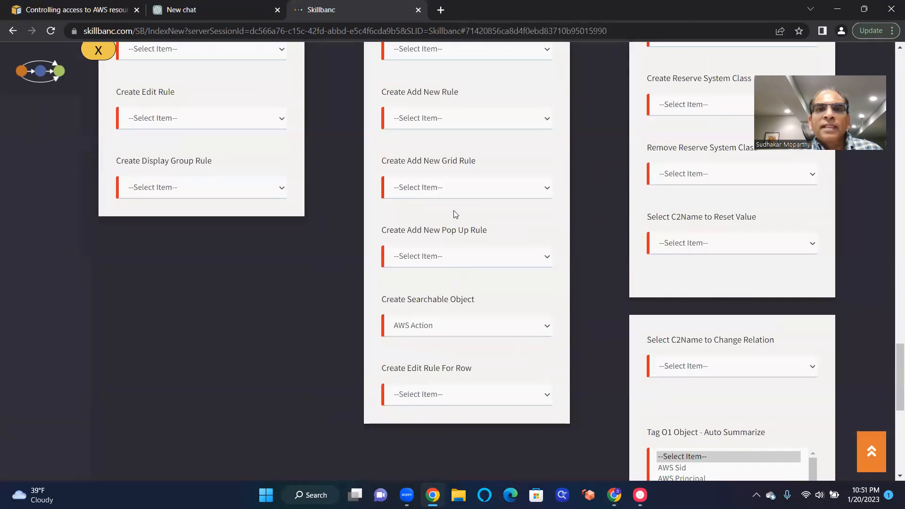
{"action": "scroll", "coordinate": [451, 304], "scroll_direction": "up", "scroll_amount": 4}
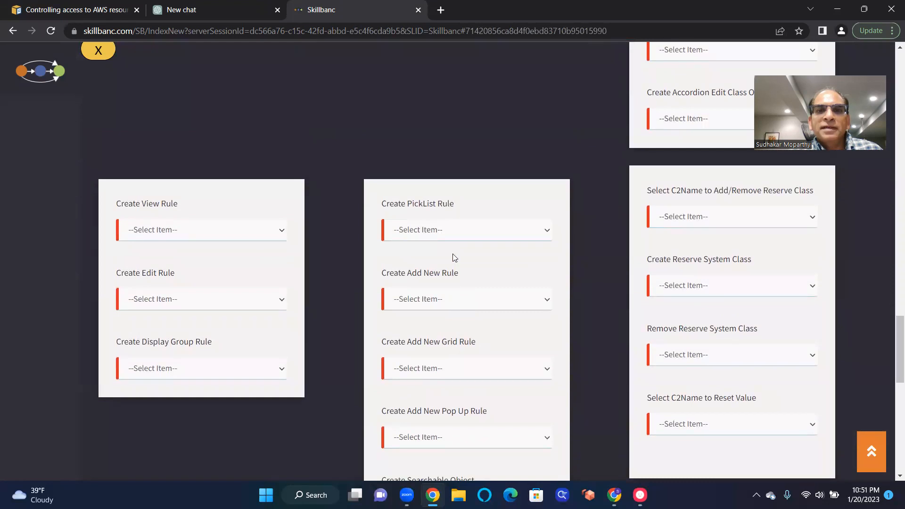
Create a pick list rule for AWS Action on the AWS Statement class and approve the rule
{"action": "left_click", "coordinate": [466, 231]}
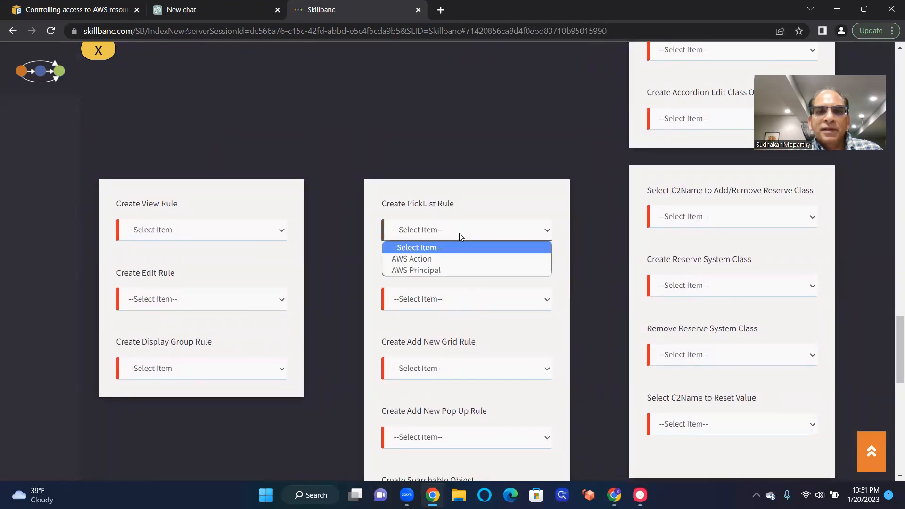
{"action": "left_click", "coordinate": [411, 260]}
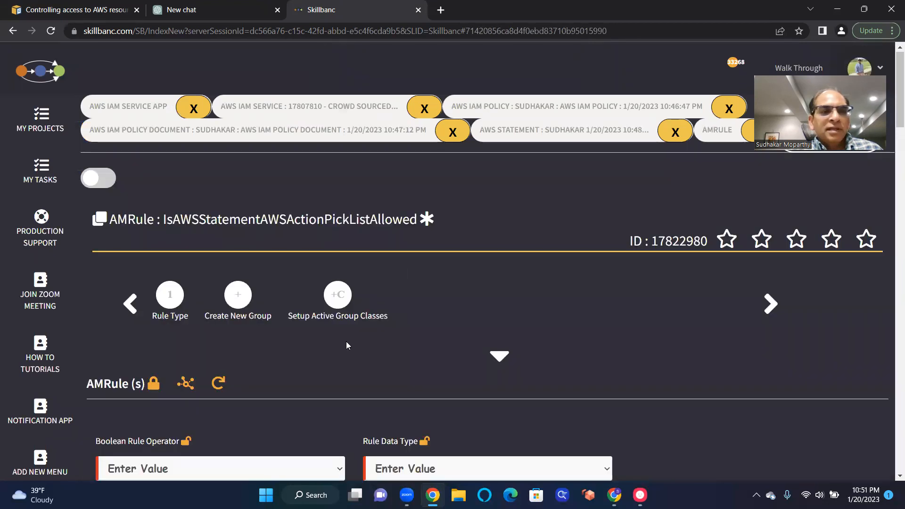
{"action": "scroll", "coordinate": [346, 343], "scroll_direction": "down", "scroll_amount": 4}
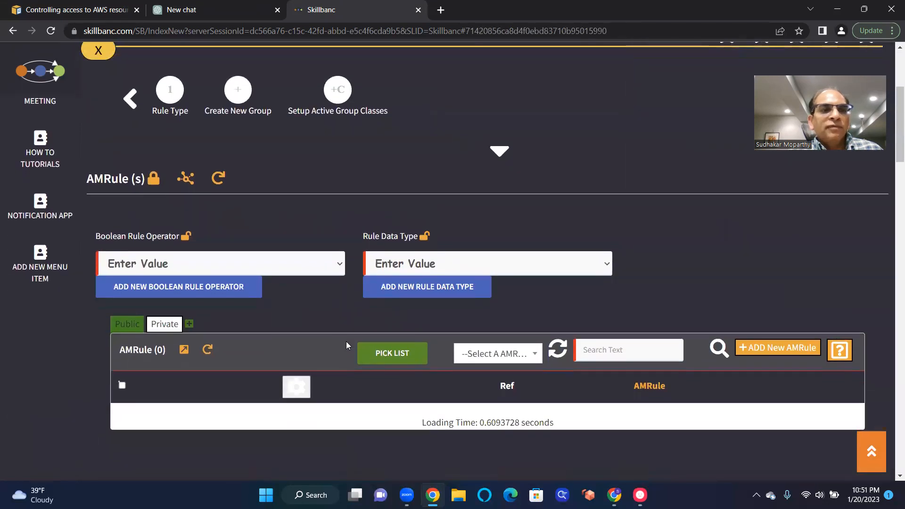
{"action": "scroll", "coordinate": [346, 341], "scroll_direction": "down", "scroll_amount": 5}
{"action": "scroll", "coordinate": [346, 342], "scroll_direction": "up", "scroll_amount": 2}
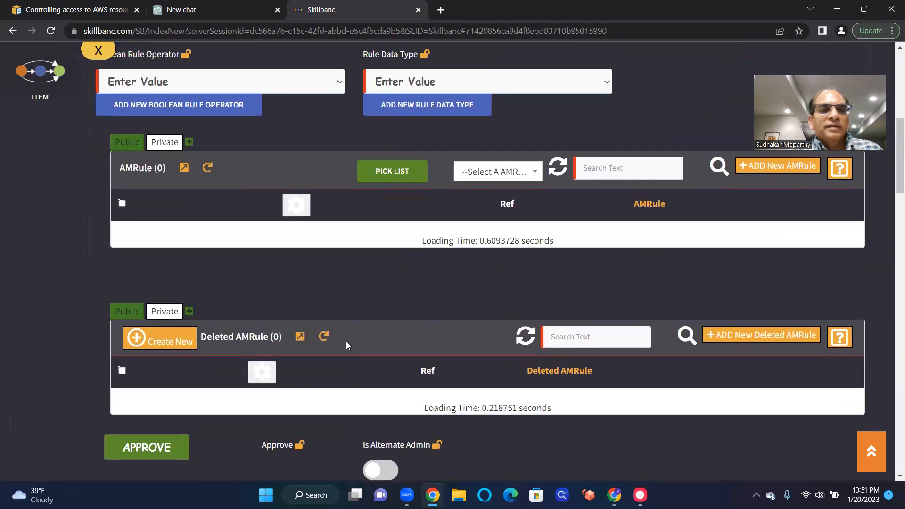
{"action": "left_click", "coordinate": [139, 443]}
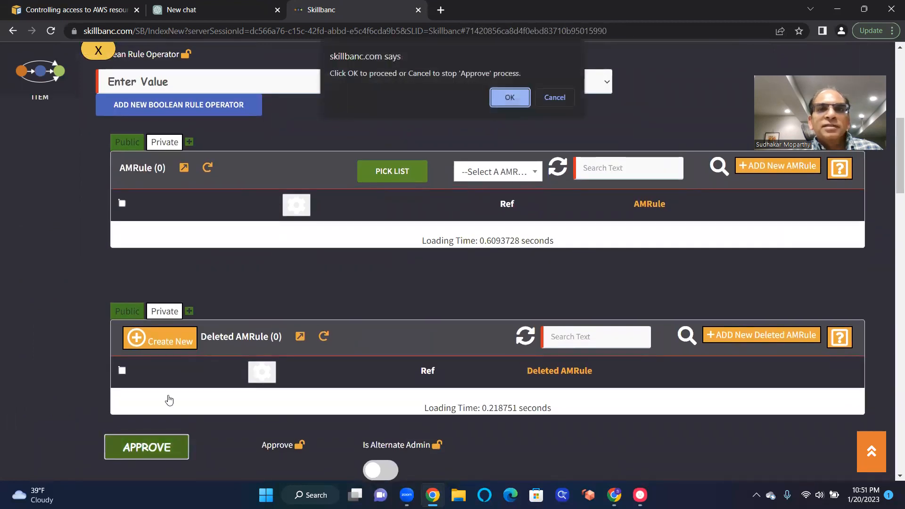
{"action": "left_click", "coordinate": [514, 96]}
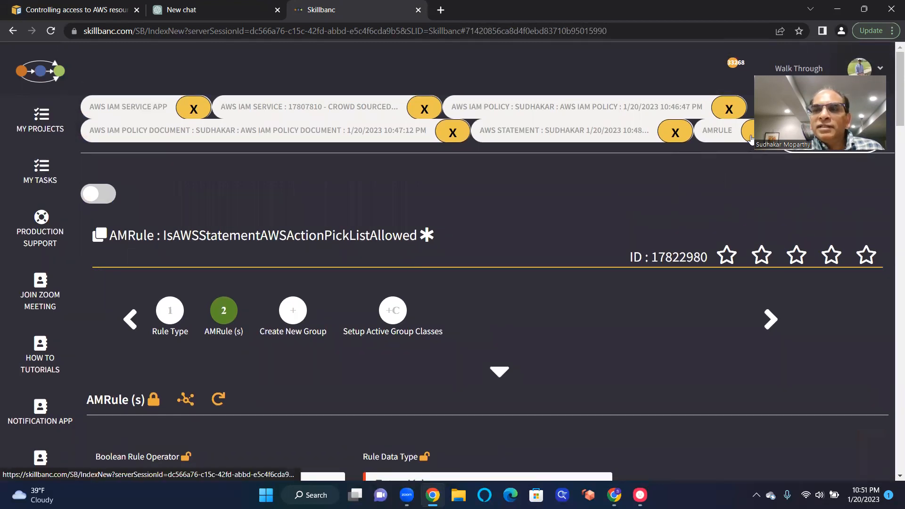
Close the approved pick list rule record and return to the AWS Action list of the AWS Statement record
{"action": "right_click", "coordinate": [752, 138]}
{"action": "left_click", "coordinate": [732, 168]}
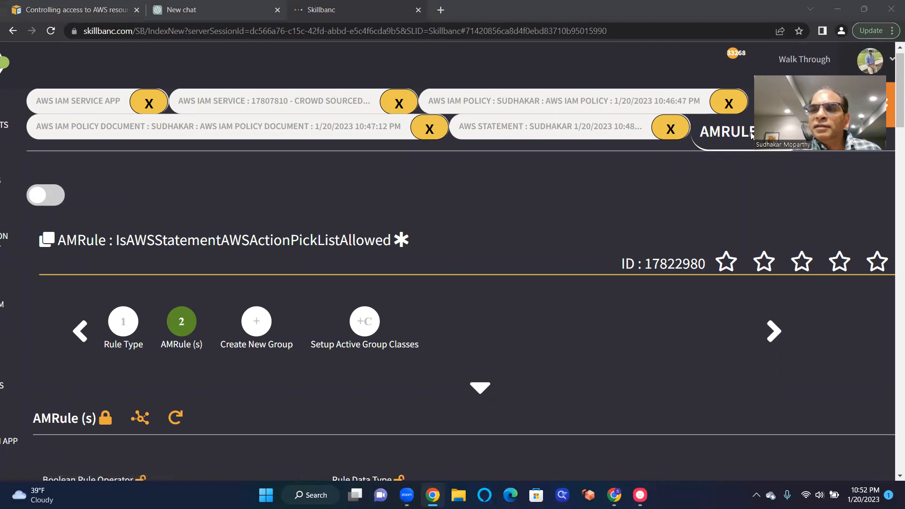
{"action": "left_click", "coordinate": [786, 130]}
{"action": "scroll", "coordinate": [635, 237], "scroll_direction": "down", "scroll_amount": 10}
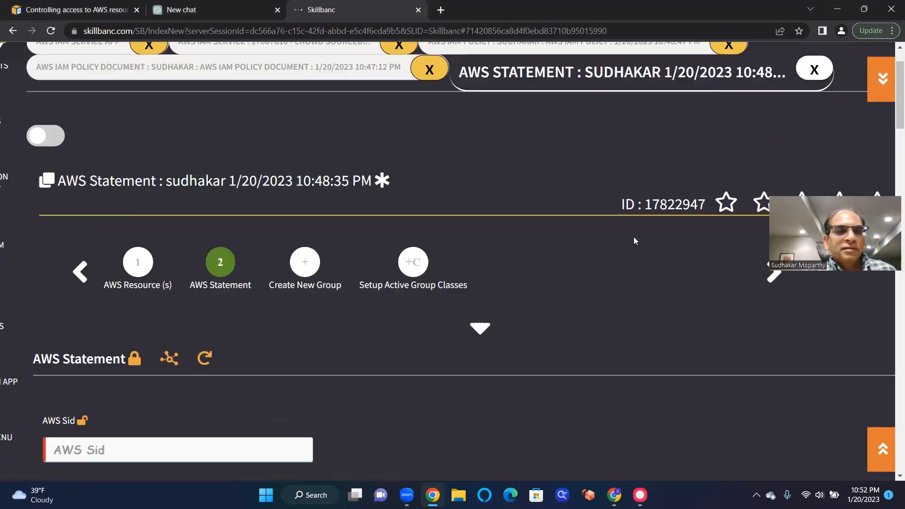
{"action": "scroll", "coordinate": [635, 237], "scroll_direction": "down", "scroll_amount": 3}
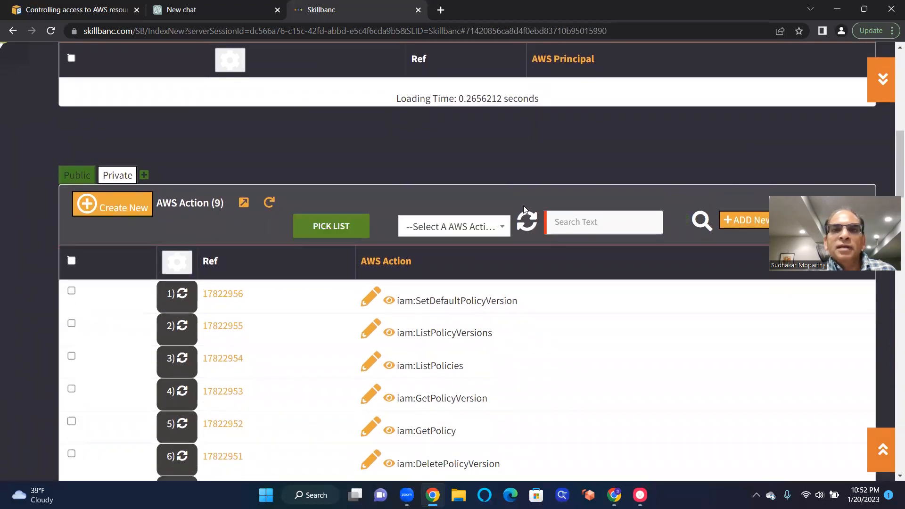
Search the AWS Action selector for "listp" and dismiss it without choosing an entry
{"action": "left_click", "coordinate": [479, 231]}
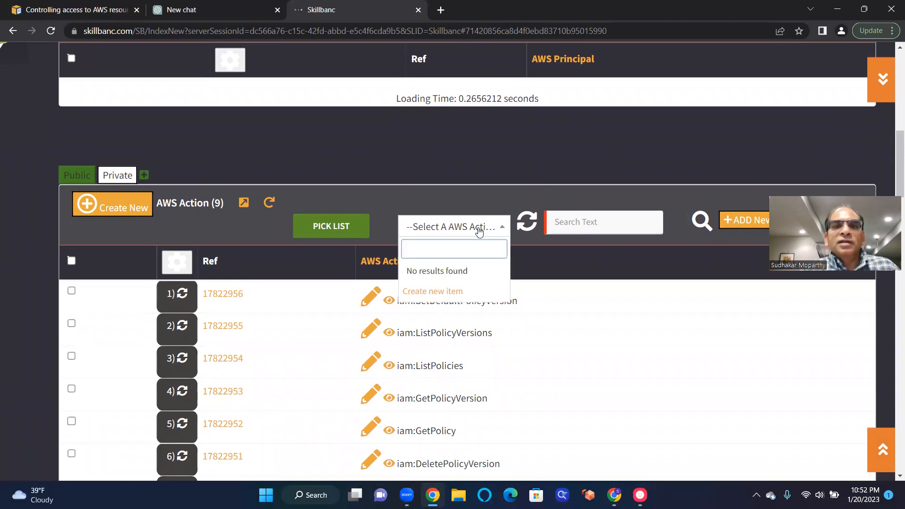
{"action": "type", "text": "l"}
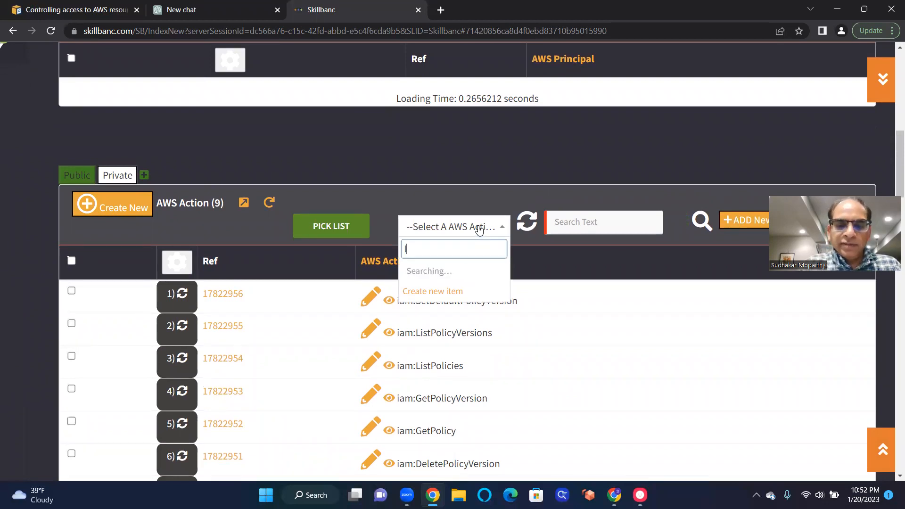
{"action": "type", "text": "istp"}
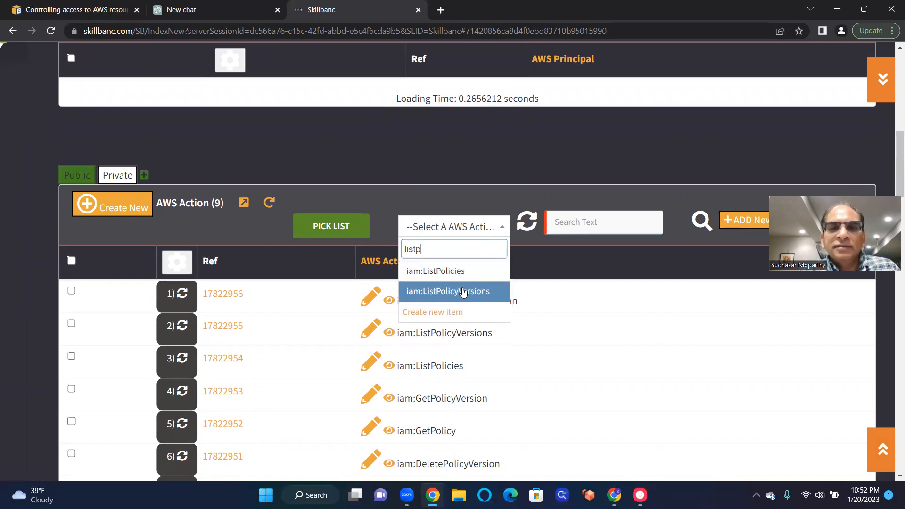
{"action": "double_click", "coordinate": [441, 249]}
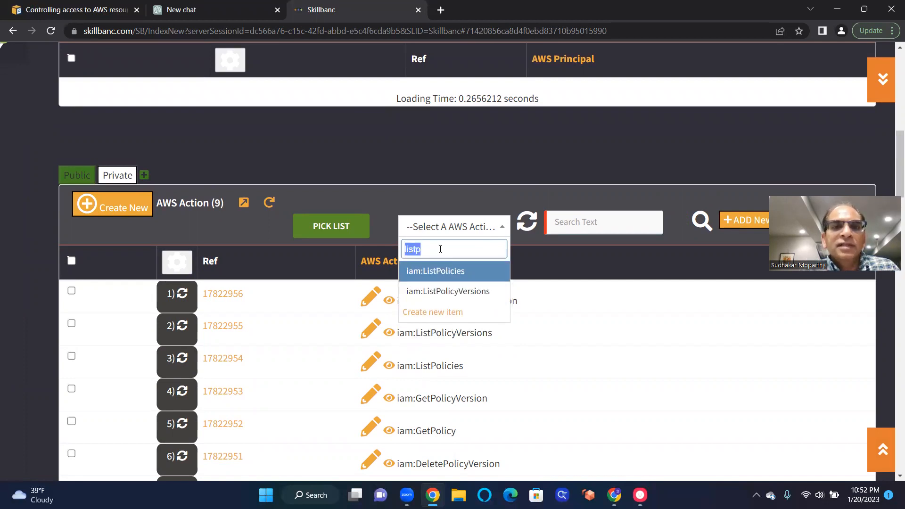
{"action": "left_click", "coordinate": [411, 184]}
Open the AWS Action pick list, review the selectable actions and close it without saving
{"action": "left_click", "coordinate": [324, 231]}
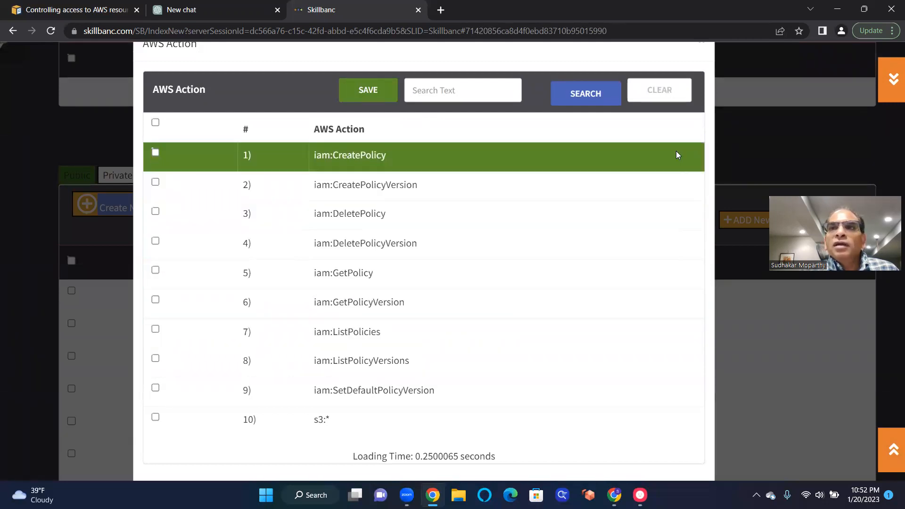
{"action": "left_click_drag", "start_coordinate": [694, 55], "coordinate": [704, 128]}
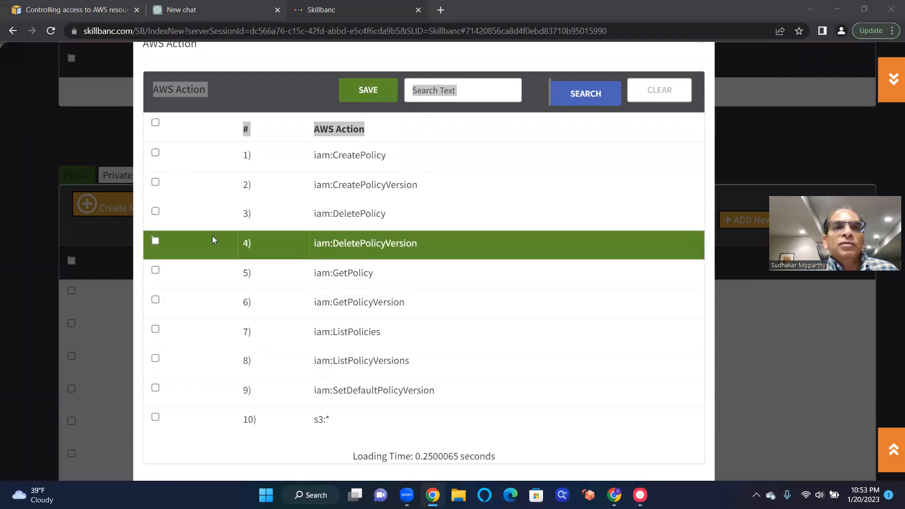
{"action": "scroll", "coordinate": [212, 238], "scroll_direction": "up", "scroll_amount": 1}
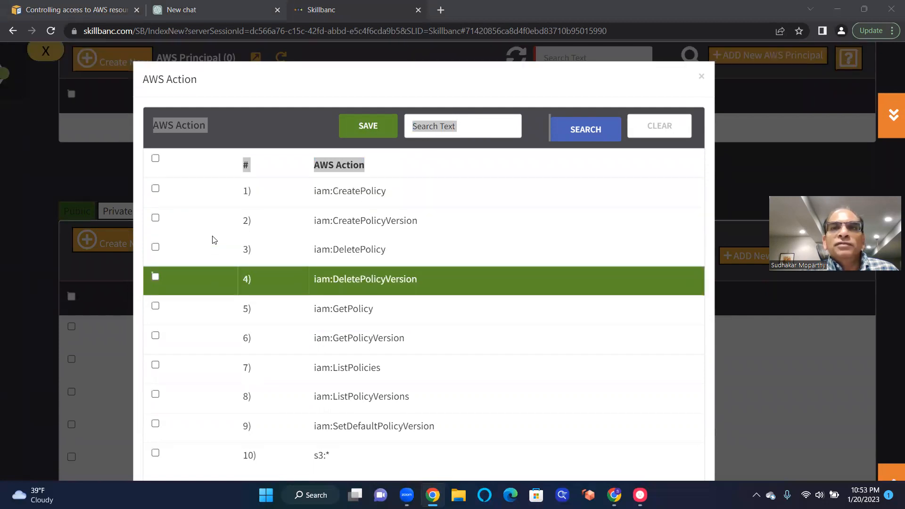
{"action": "left_click", "coordinate": [702, 77]}
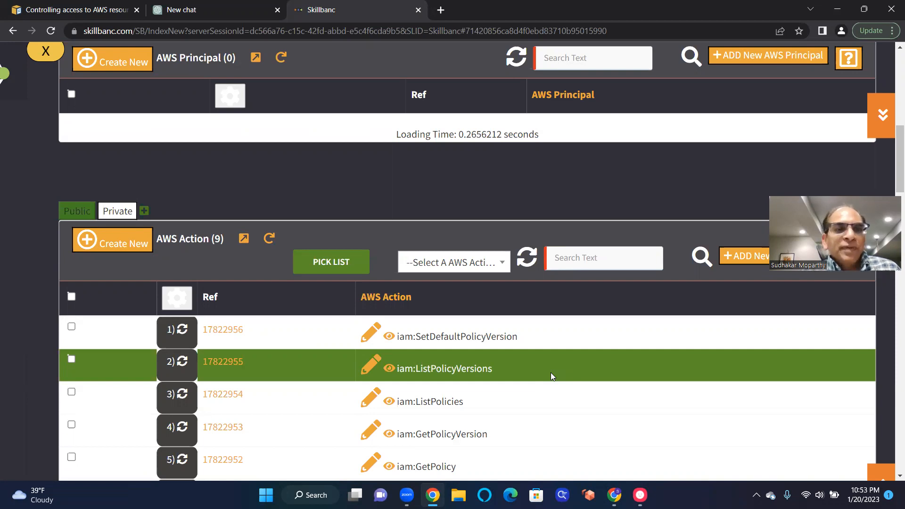
Examine the AWS Statement record's Sid, AWS Principal, AWS Action and AWS Effect entries
{"action": "scroll", "coordinate": [551, 372], "scroll_direction": "down", "scroll_amount": 4}
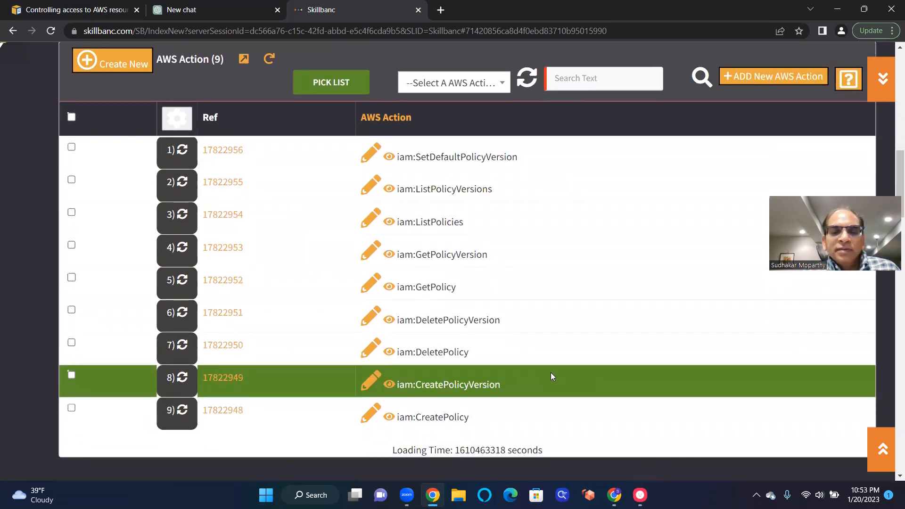
{"action": "scroll", "coordinate": [550, 372], "scroll_direction": "down", "scroll_amount": 2}
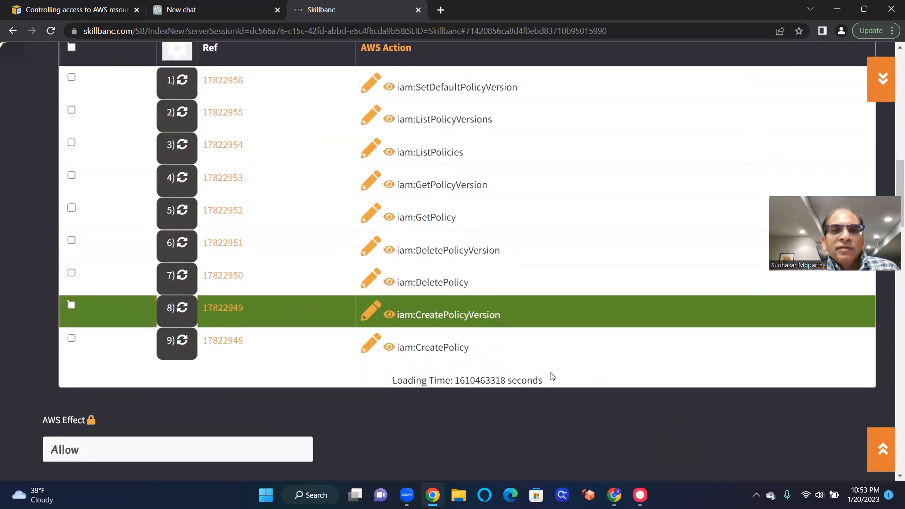
{"action": "scroll", "coordinate": [551, 375], "scroll_direction": "up", "scroll_amount": 4}
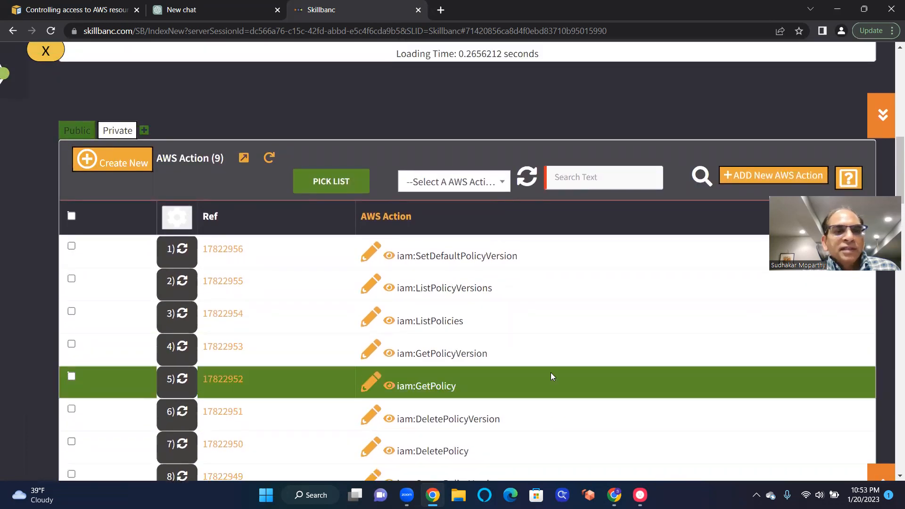
{"action": "scroll", "coordinate": [550, 372], "scroll_direction": "up", "scroll_amount": 4}
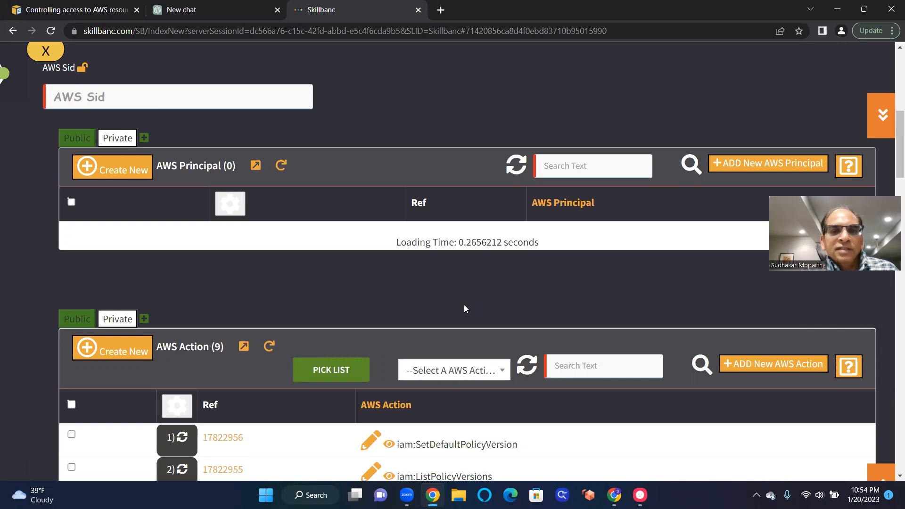
{"action": "scroll", "coordinate": [464, 307], "scroll_direction": "down", "scroll_amount": 9}
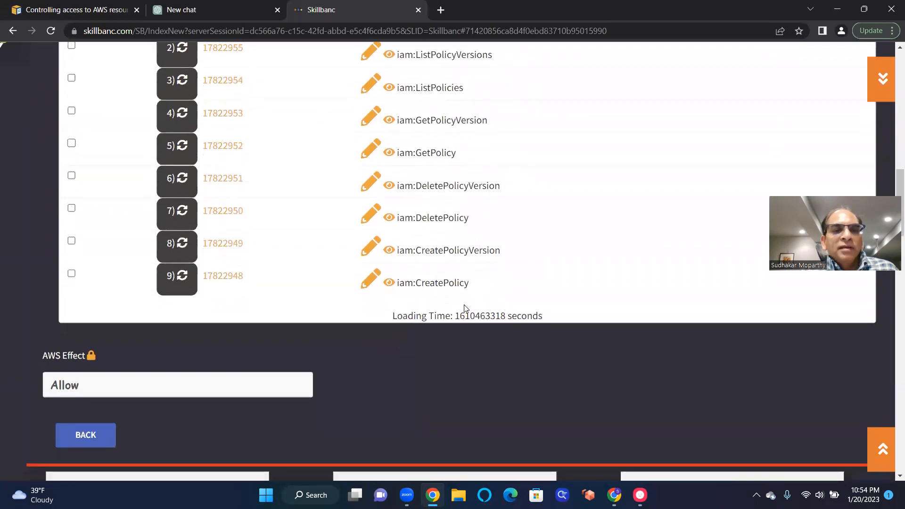
{"action": "scroll", "coordinate": [464, 305], "scroll_direction": "down", "scroll_amount": 3}
{"action": "scroll", "coordinate": [464, 305], "scroll_direction": "up", "scroll_amount": 8}
{"action": "scroll", "coordinate": [464, 305], "scroll_direction": "down", "scroll_amount": 5}
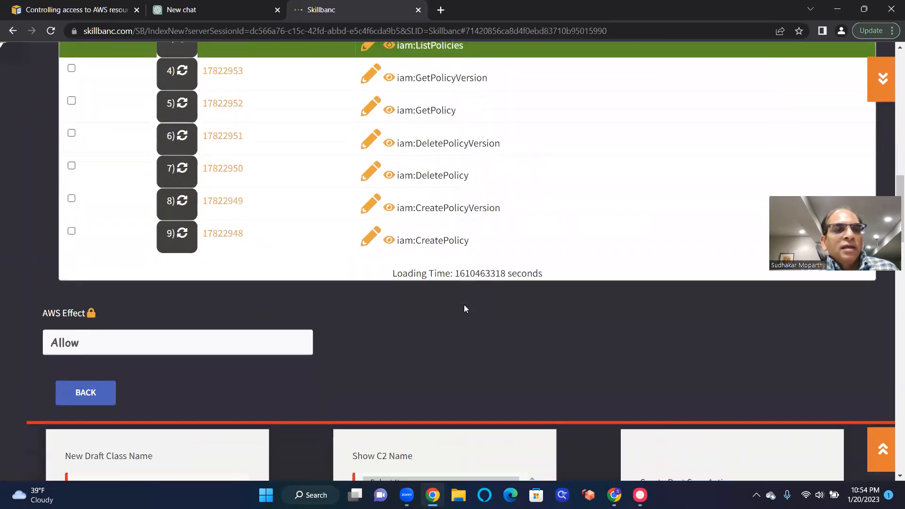
{"action": "scroll", "coordinate": [464, 305], "scroll_direction": "up", "scroll_amount": 7}
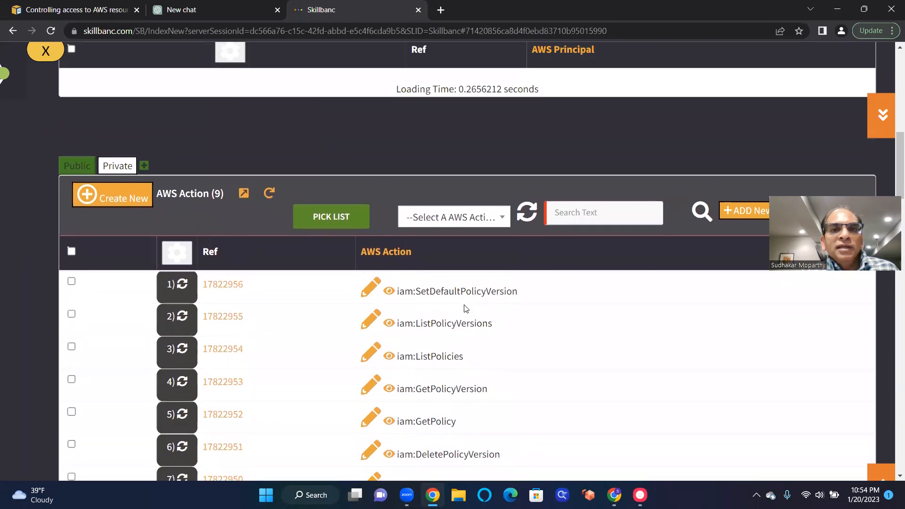
{"action": "scroll", "coordinate": [465, 309], "scroll_direction": "up", "scroll_amount": 12}
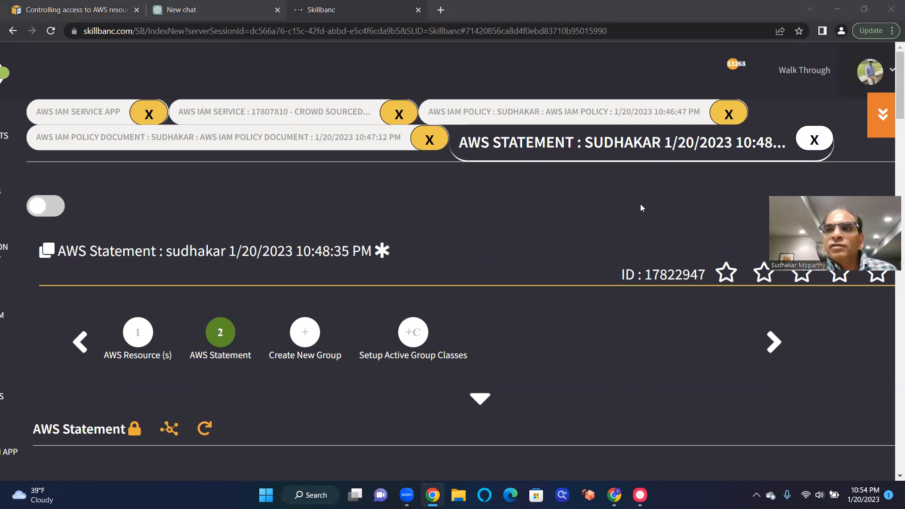
Close the AWS Statement record and review the statement row in the AWS IAM Policy Document
{"action": "left_click", "coordinate": [814, 140]}
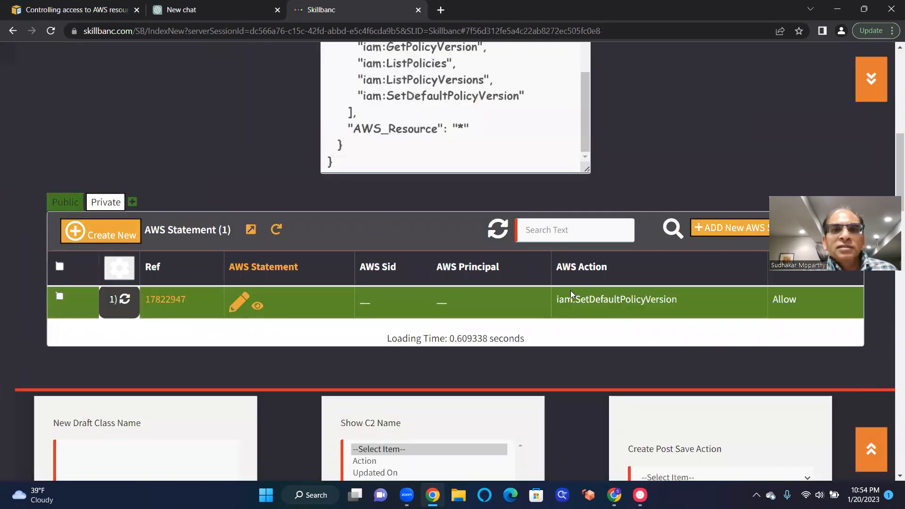
{"action": "scroll", "coordinate": [571, 295], "scroll_direction": "up", "scroll_amount": 4}
{"action": "scroll", "coordinate": [570, 292], "scroll_direction": "down", "scroll_amount": 6}
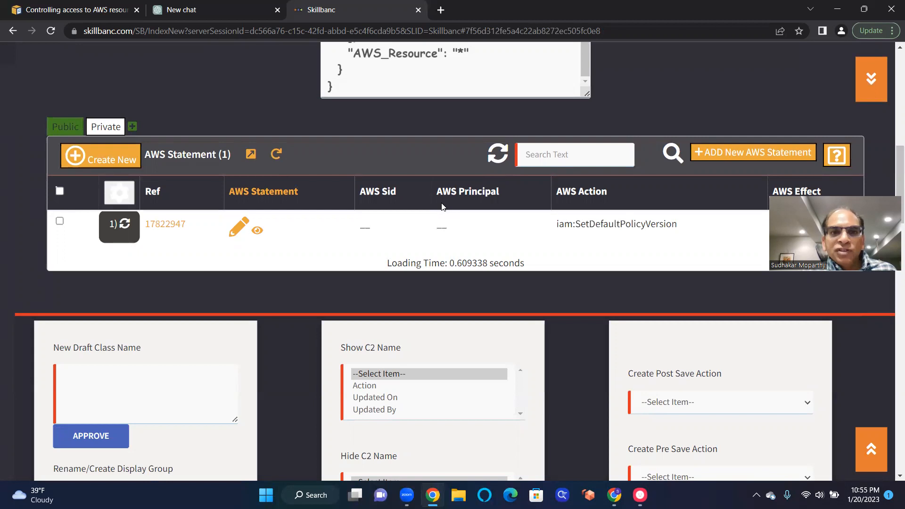
{"action": "scroll", "coordinate": [441, 206], "scroll_direction": "up", "scroll_amount": 5}
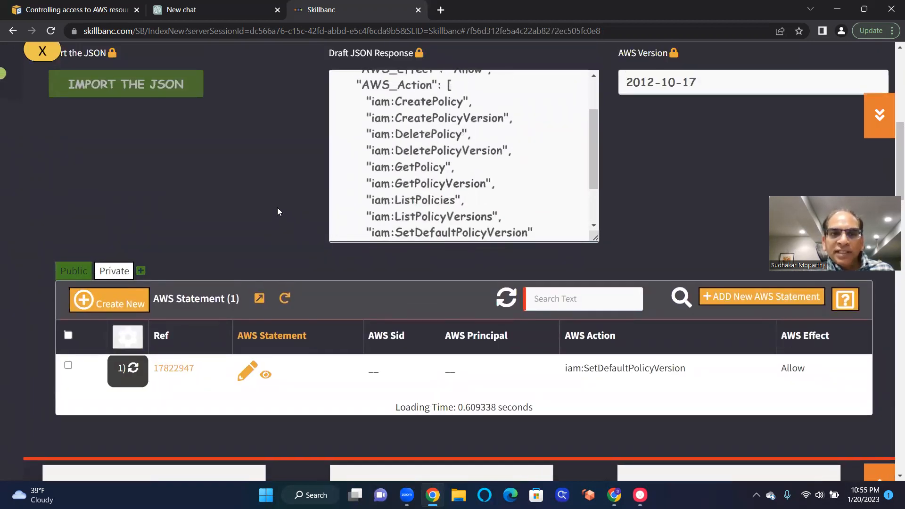
Examine the version, effect and actions in the policy document's Draft JSON Response against its AWS Statement row
{"action": "scroll", "coordinate": [277, 212], "scroll_direction": "up", "scroll_amount": 3}
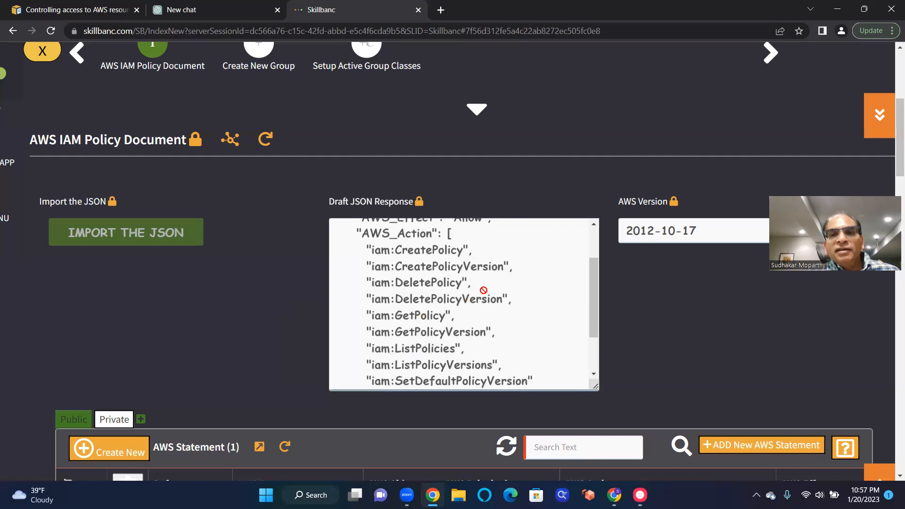
{"action": "scroll", "coordinate": [484, 290], "scroll_direction": "up", "scroll_amount": 3}
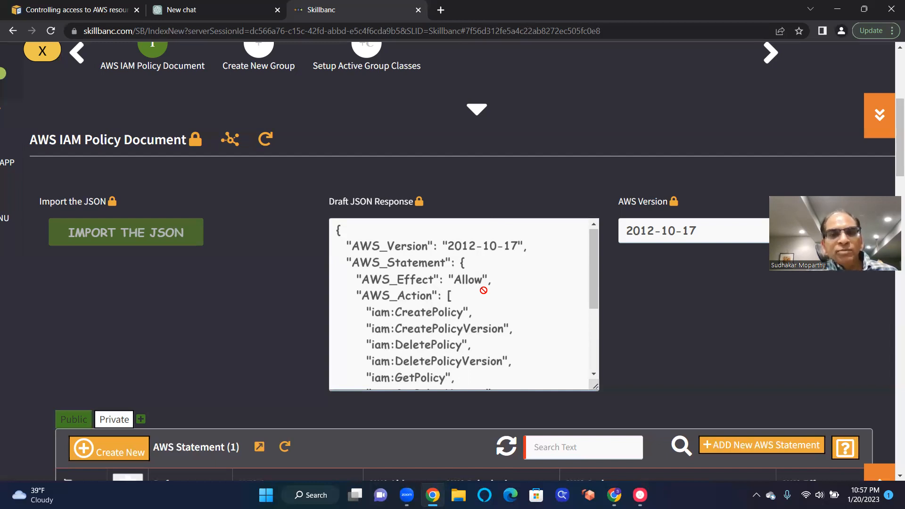
{"action": "scroll", "coordinate": [483, 291], "scroll_direction": "down", "scroll_amount": 1}
{"action": "scroll", "coordinate": [484, 290], "scroll_direction": "up", "scroll_amount": 1}
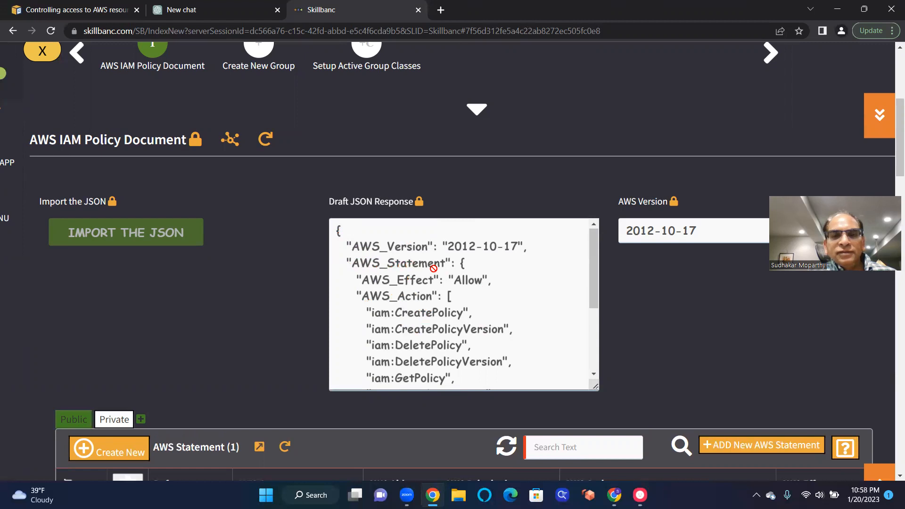
{"action": "scroll", "coordinate": [444, 266], "scroll_direction": "down", "scroll_amount": 2}
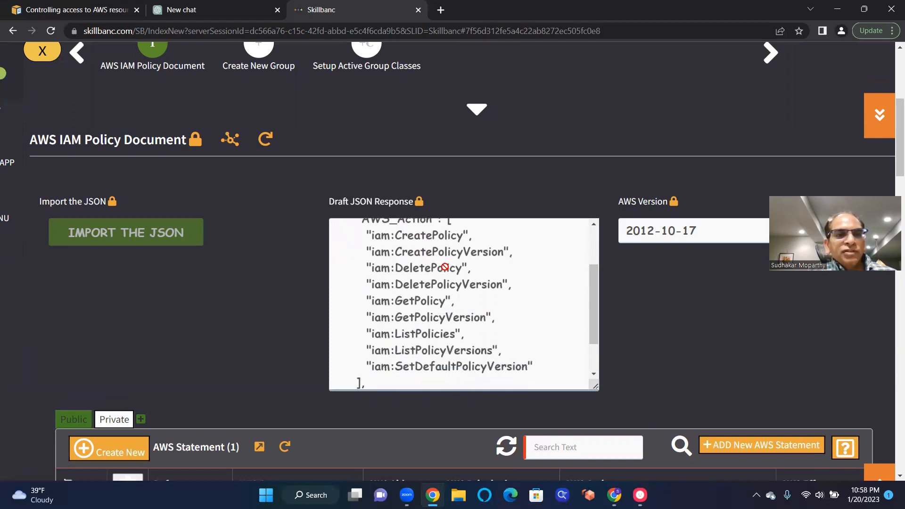
{"action": "scroll", "coordinate": [303, 326], "scroll_direction": "down", "scroll_amount": 3}
{"action": "scroll", "coordinate": [304, 326], "scroll_direction": "down", "scroll_amount": 1}
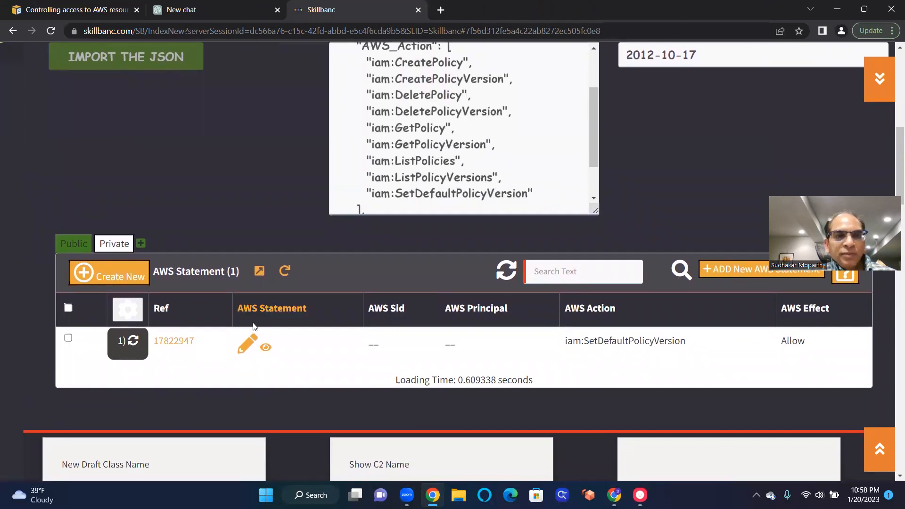
Reopen the policy document's AWS Statement record for editing and review its AWS Resource entry
{"action": "left_click", "coordinate": [246, 349]}
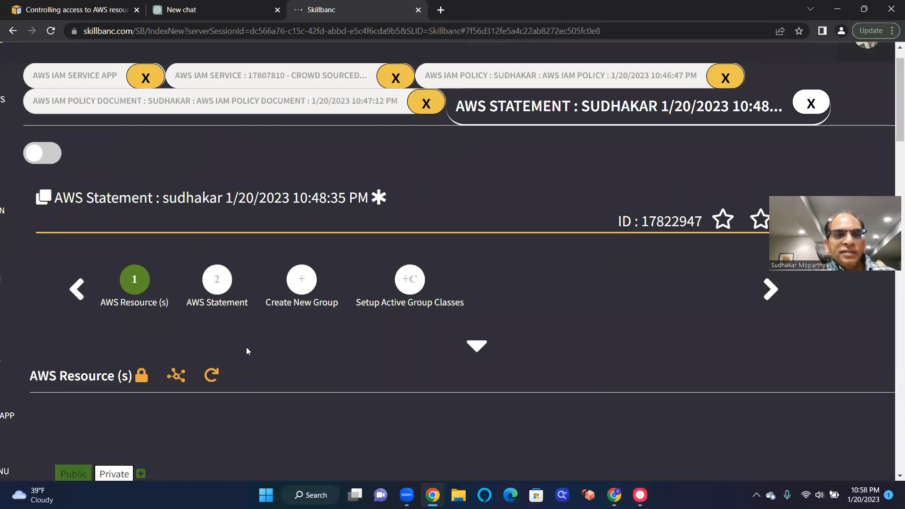
{"action": "scroll", "coordinate": [247, 348], "scroll_direction": "down", "scroll_amount": 14}
{"action": "scroll", "coordinate": [246, 349], "scroll_direction": "up", "scroll_amount": 13}
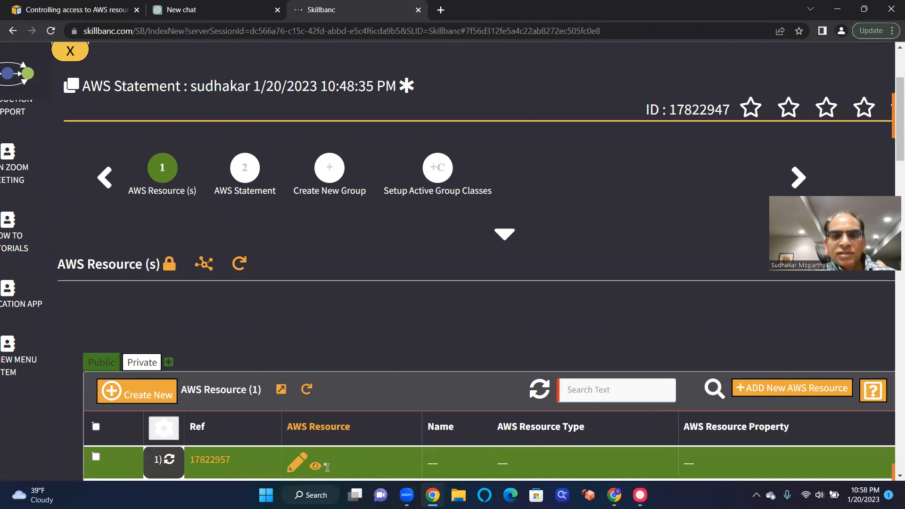
Switch the statement record to its AWS Statement group and examine the AWS Sid, AWS Principal, AWS Action and AWS Effect entries
{"action": "left_click", "coordinate": [254, 176]}
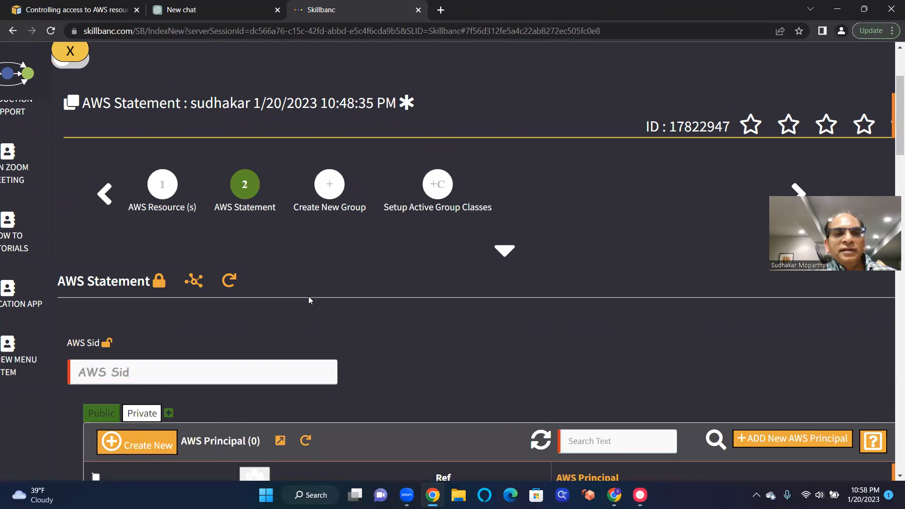
{"action": "scroll", "coordinate": [309, 297], "scroll_direction": "down", "scroll_amount": 5}
{"action": "scroll", "coordinate": [310, 299], "scroll_direction": "down", "scroll_amount": 8}
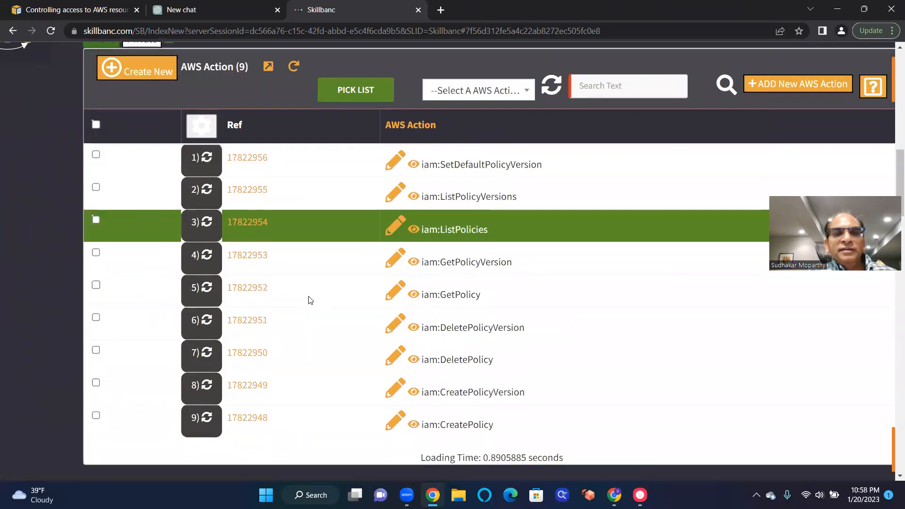
{"action": "scroll", "coordinate": [310, 300], "scroll_direction": "up", "scroll_amount": 1}
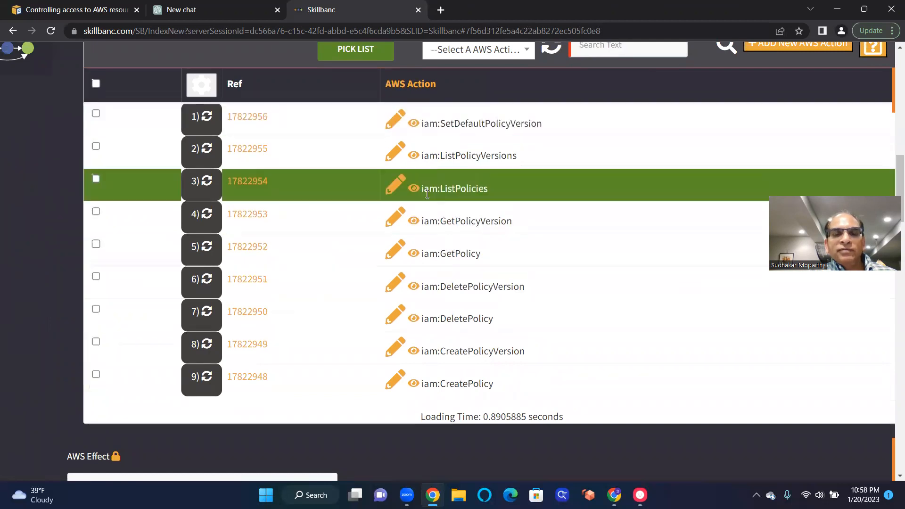
{"action": "scroll", "coordinate": [447, 375], "scroll_direction": "down", "scroll_amount": 3}
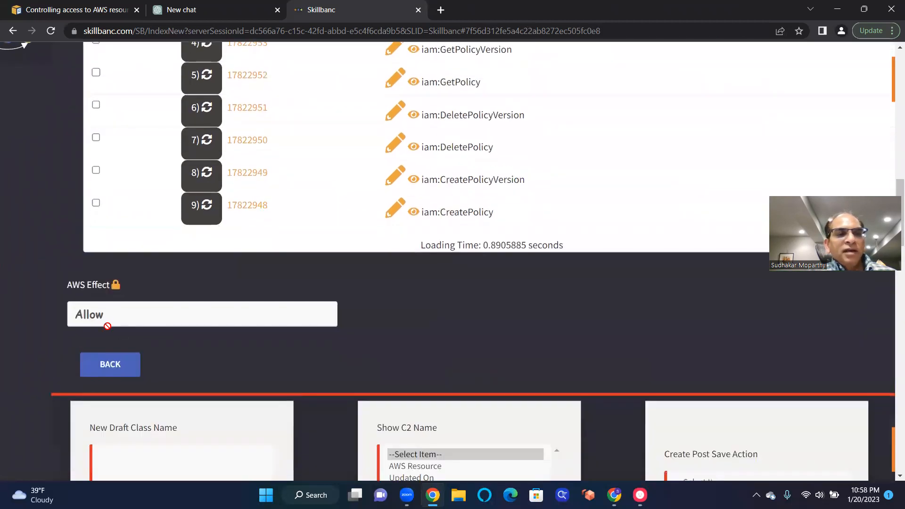
{"action": "scroll", "coordinate": [395, 297], "scroll_direction": "up", "scroll_amount": 15}
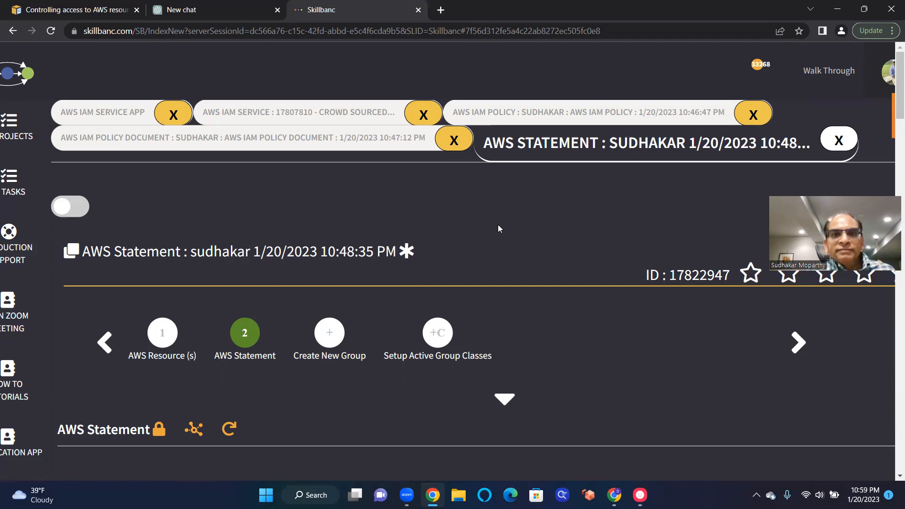
{"action": "scroll", "coordinate": [499, 229], "scroll_direction": "down", "scroll_amount": 7}
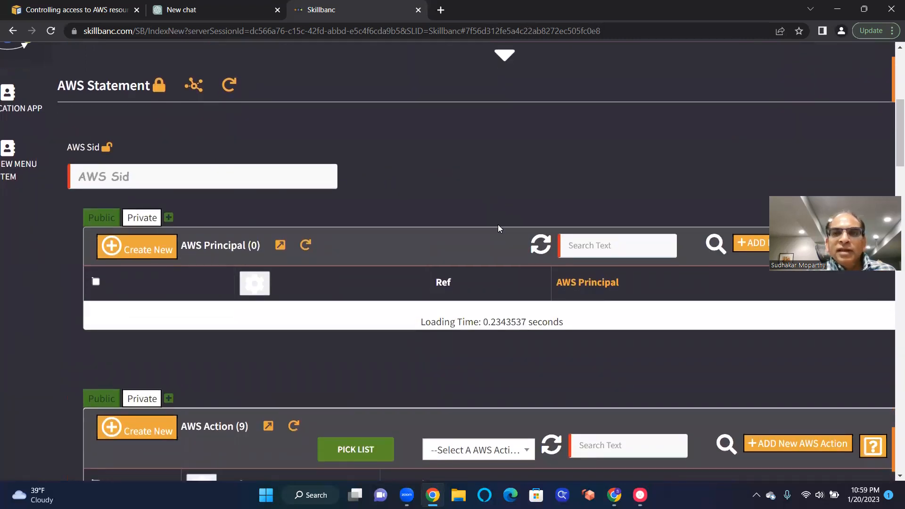
{"action": "scroll", "coordinate": [498, 229], "scroll_direction": "up", "scroll_amount": 6}
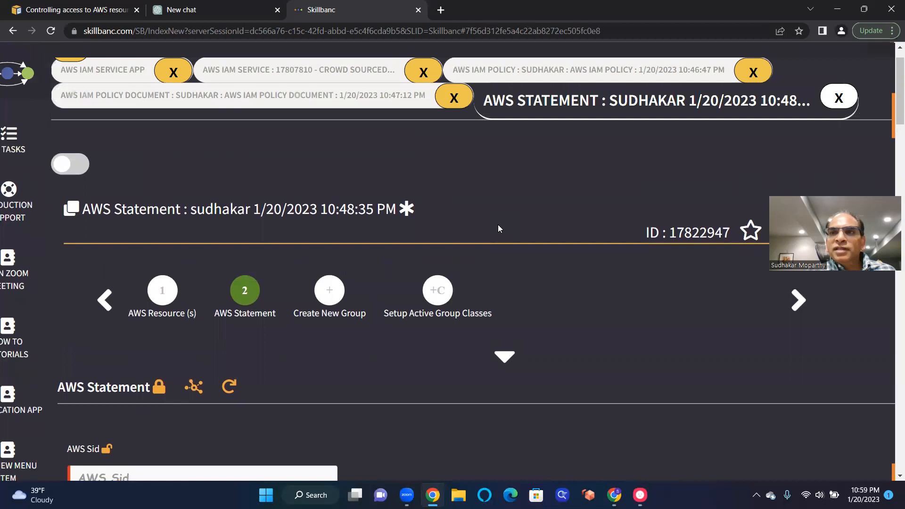